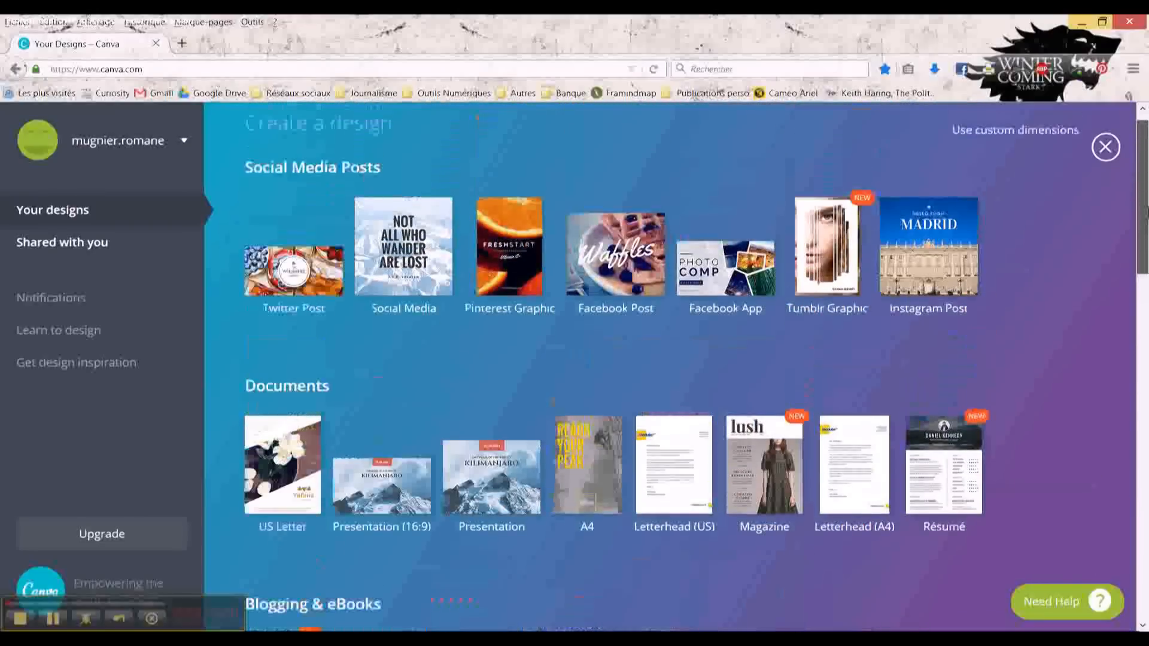
Create a Facebook Post design and apply the Waffles layout to its blank page
{"action": "left_click", "coordinate": [609, 260]}
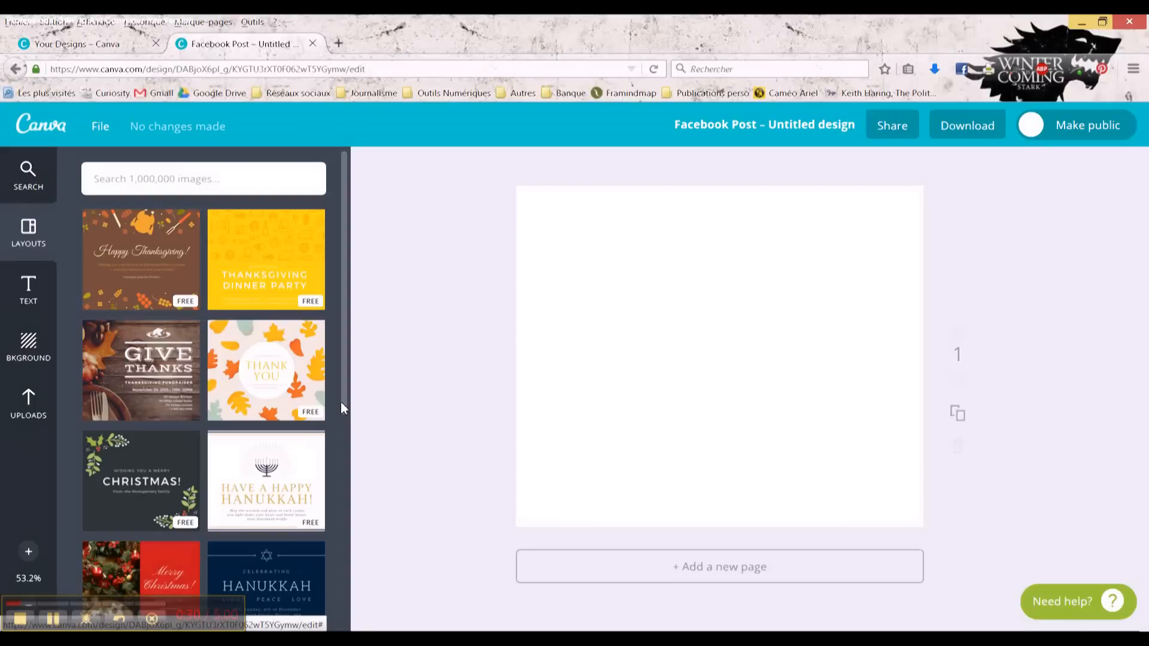
{"action": "scroll", "coordinate": [347, 404], "scroll_direction": "down", "scroll_amount": 1}
{"action": "left_click_drag", "start_coordinate": [349, 413], "coordinate": [352, 643]}
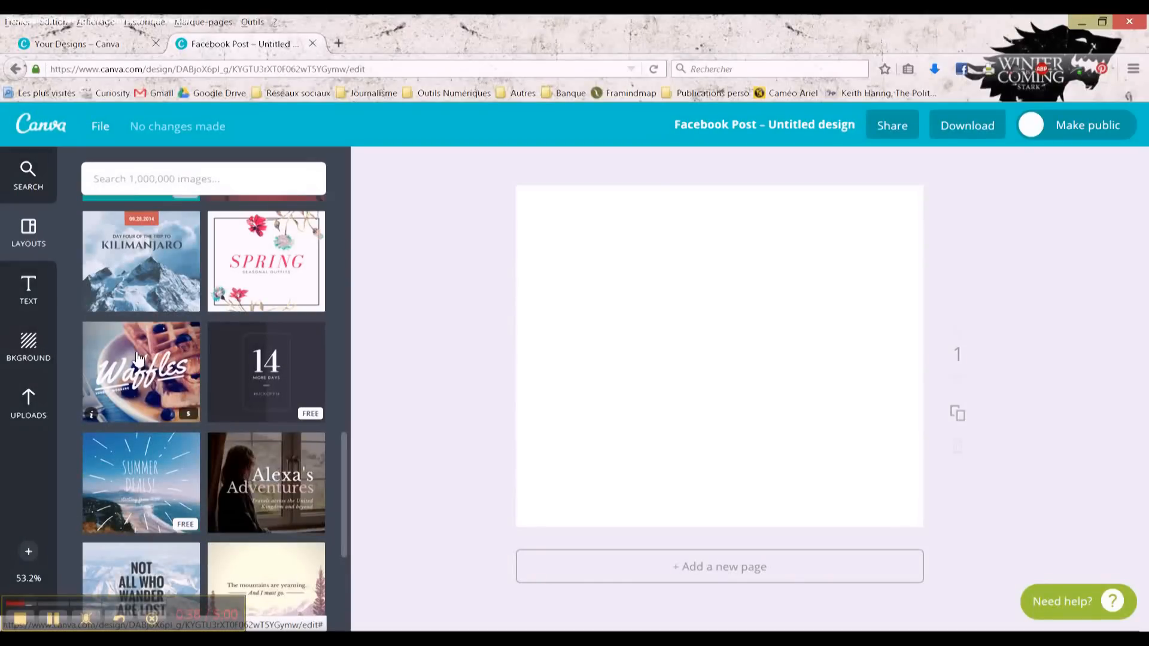
{"action": "left_click_drag", "start_coordinate": [138, 358], "coordinate": [783, 371]}
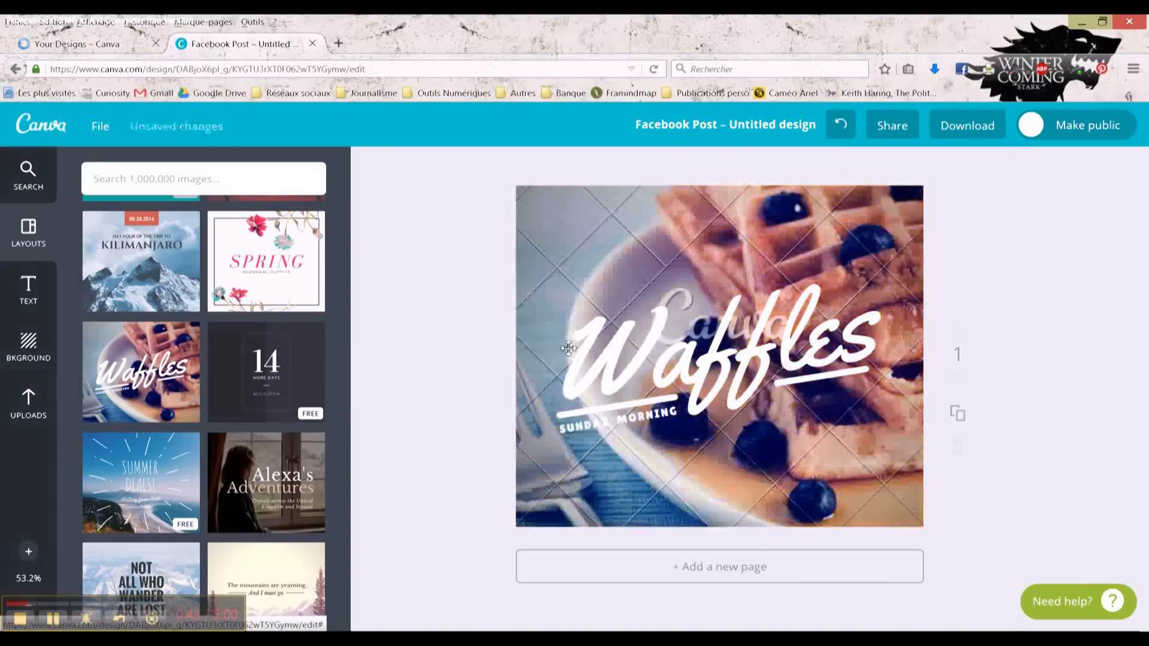
Replace the large "Waffles" title with "Bienvenue"
{"action": "double_click", "coordinate": [697, 366]}
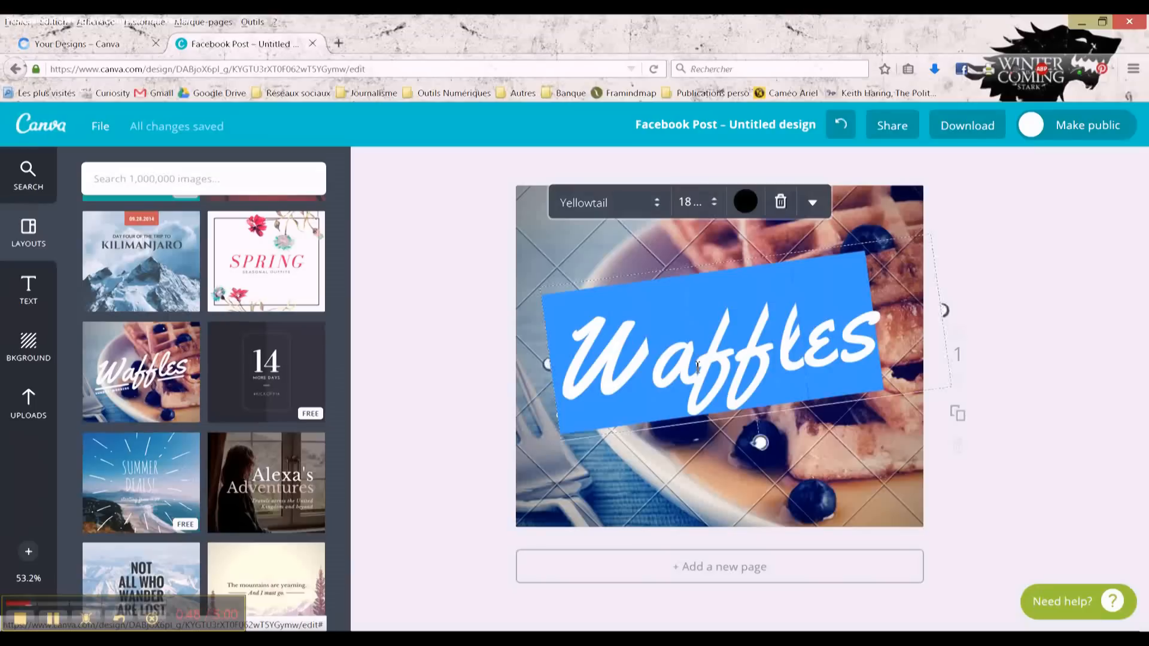
{"action": "type", "text": "Bienvenue"}
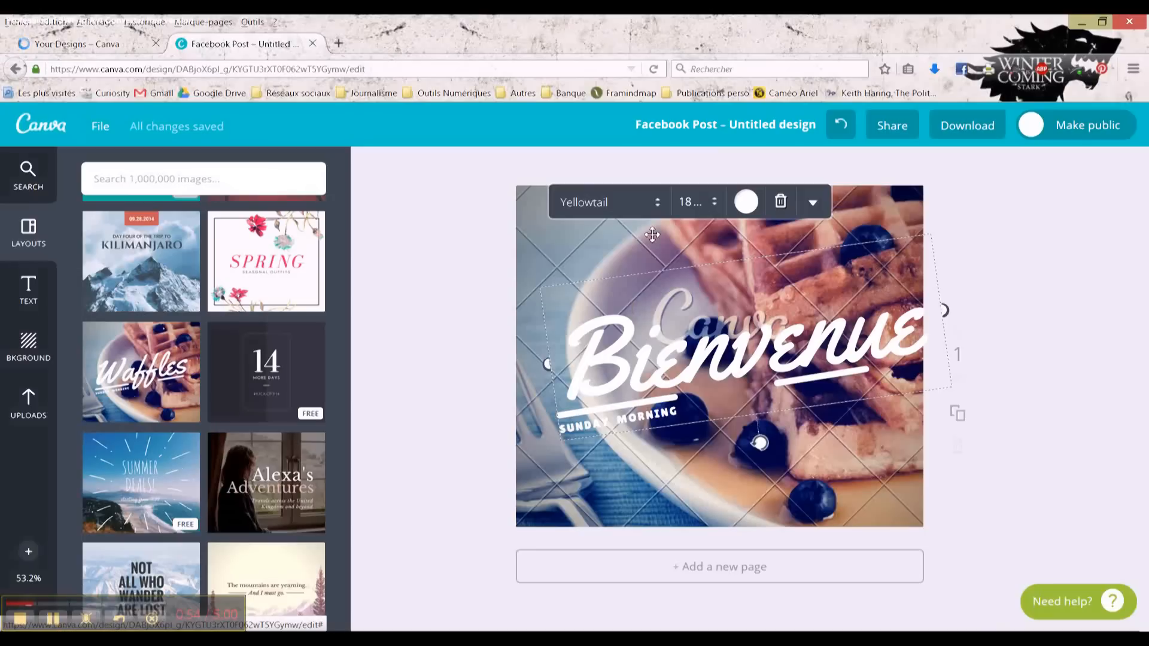
Set the Bienvenue title's font size to 179 and shift the title slightly left on the page
{"action": "left_click", "coordinate": [691, 204]}
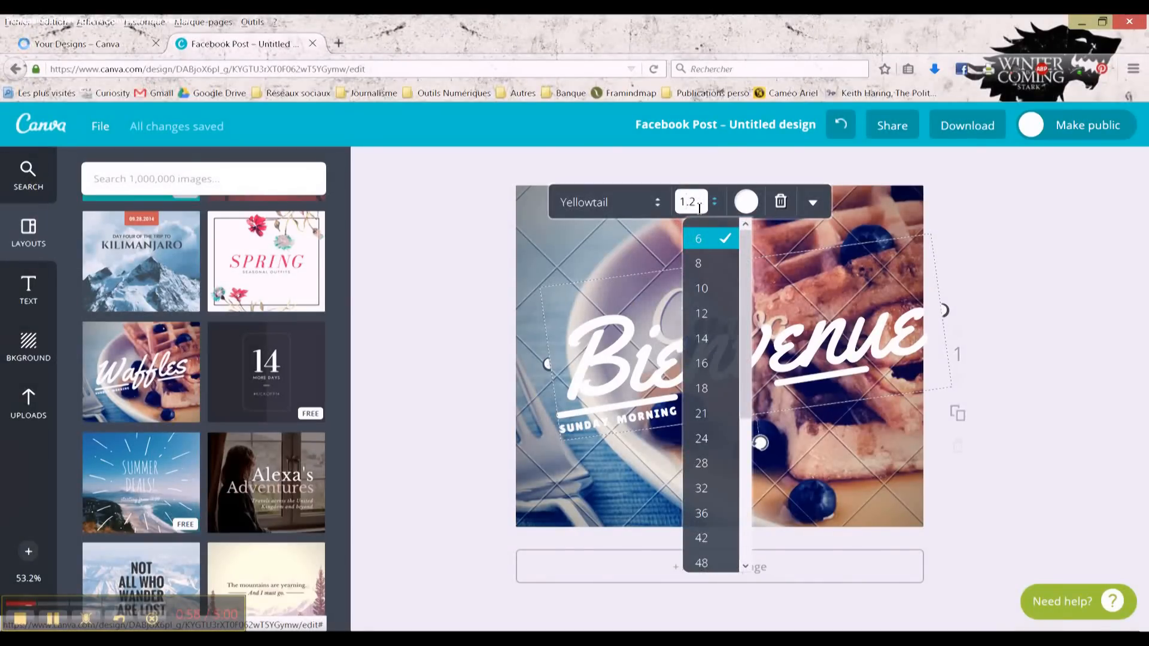
{"action": "type", "text": "179"}
{"action": "key", "text": "Return"}
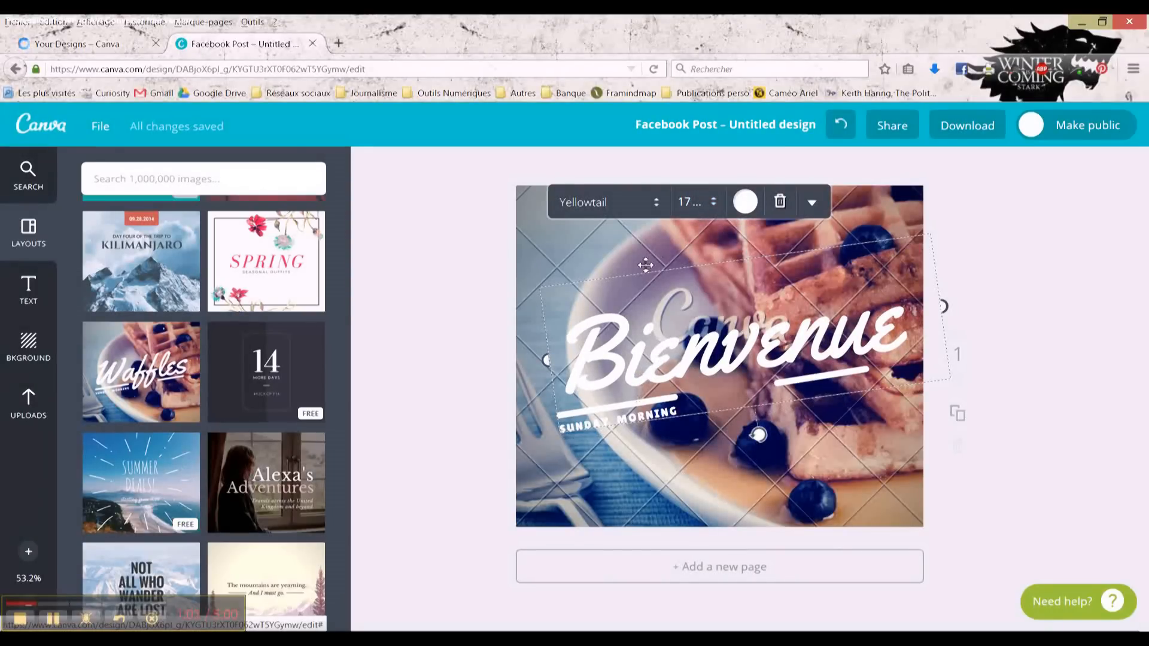
{"action": "left_click_drag", "start_coordinate": [645, 274], "coordinate": [624, 274]}
{"action": "left_click", "coordinate": [1006, 278]}
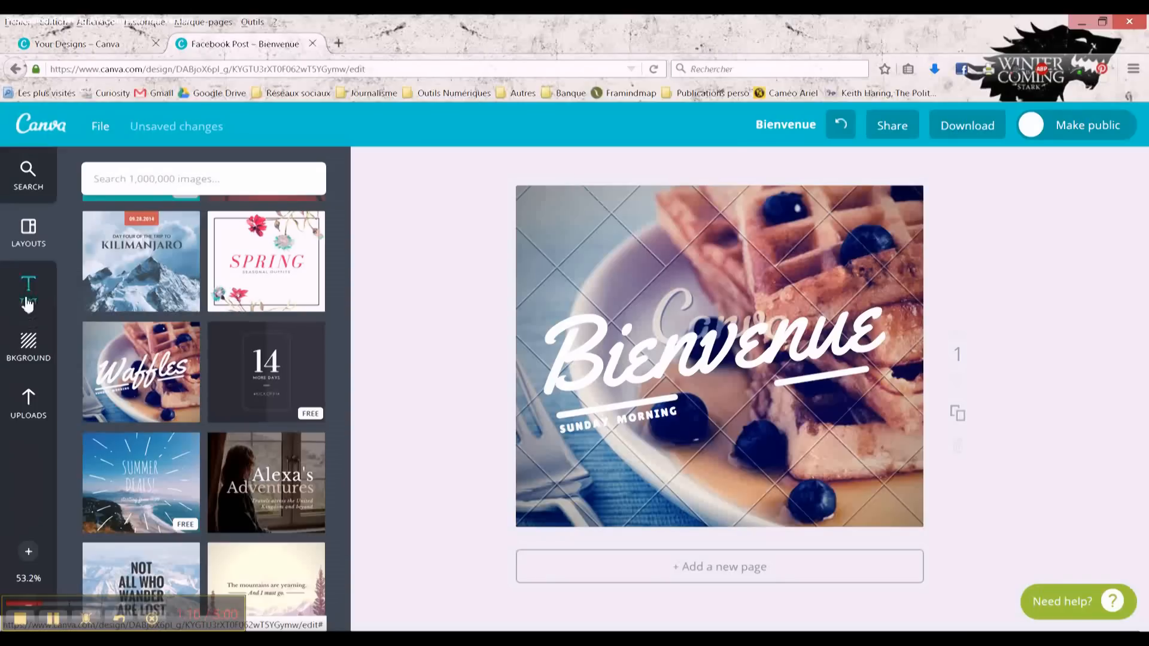
Upload image 4, the wave crashing on rocks, from the Unspalsh folder
{"action": "left_click", "coordinate": [28, 343]}
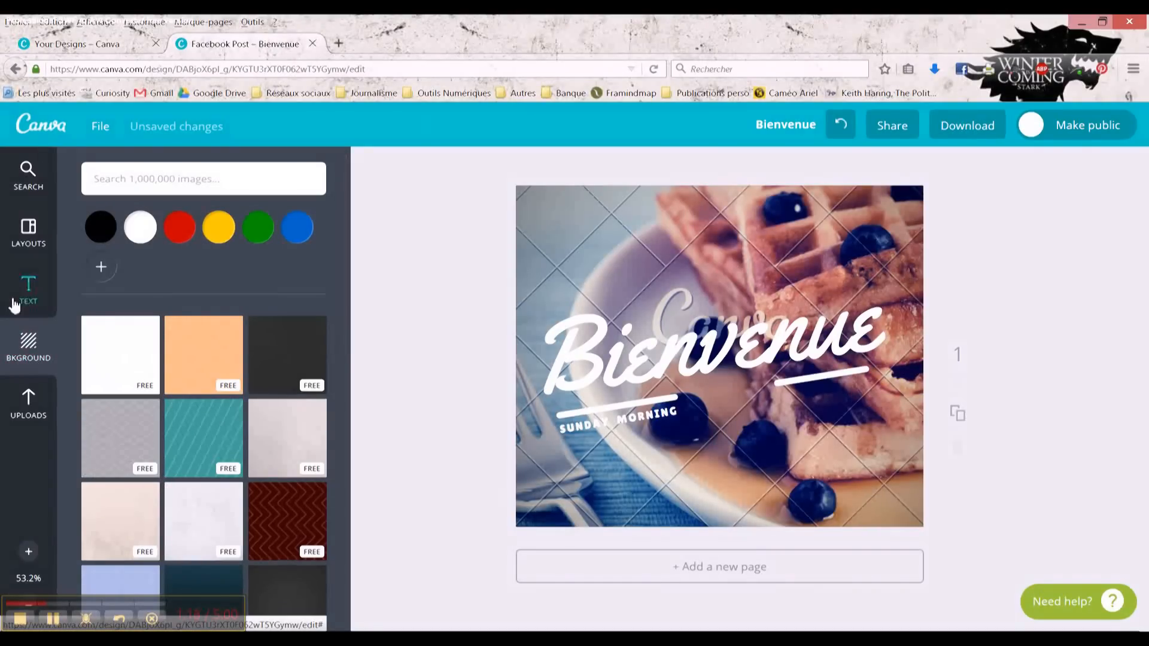
{"action": "left_click", "coordinate": [28, 402]}
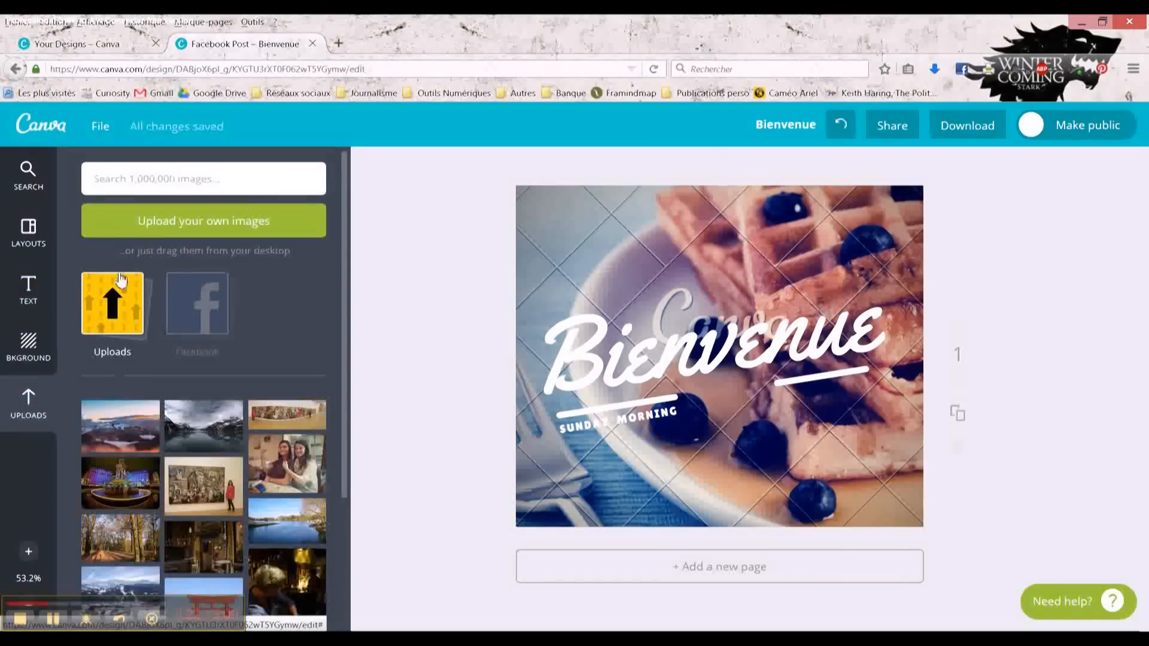
{"action": "left_click", "coordinate": [156, 222]}
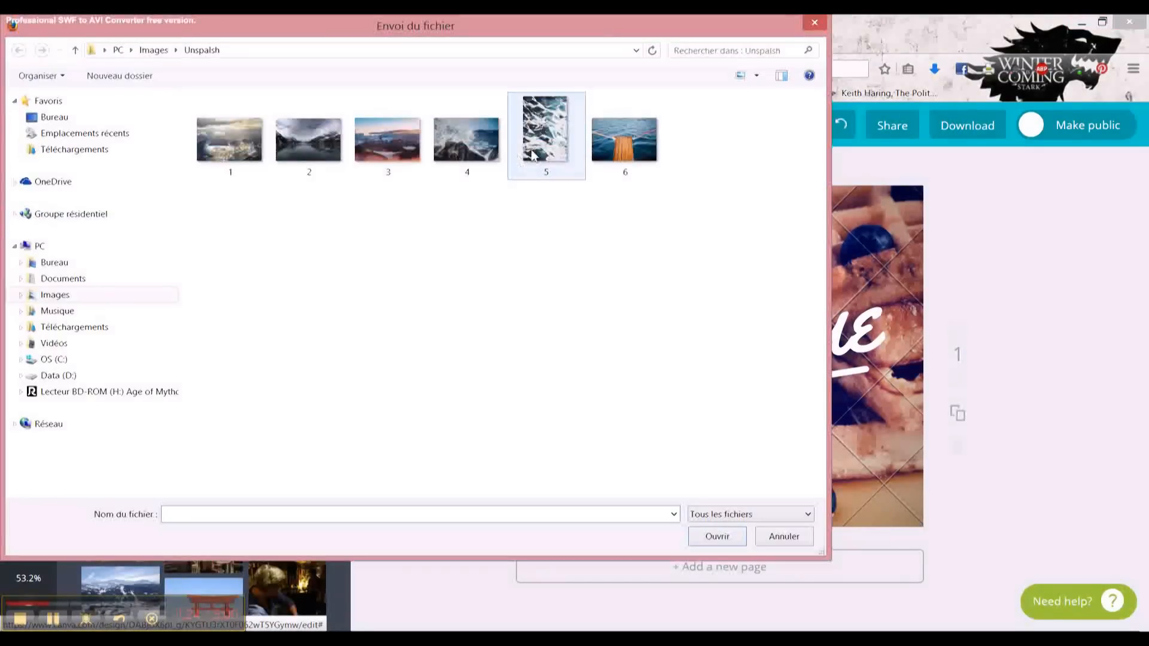
{"action": "double_click", "coordinate": [470, 149]}
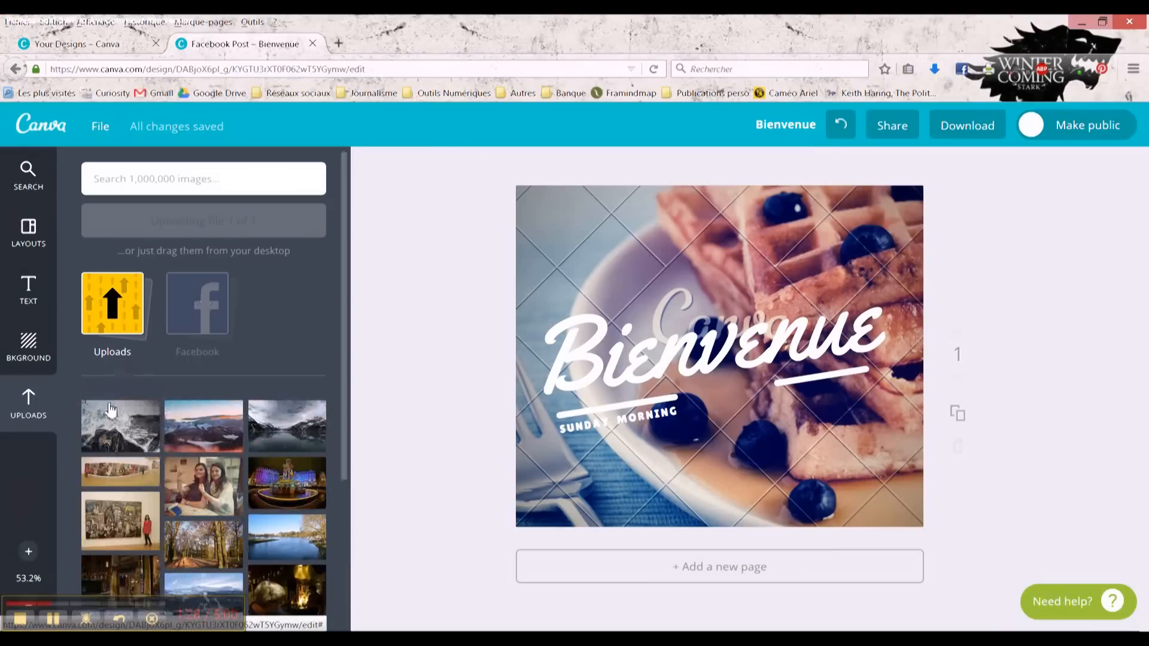
Replace the waffle background photo with the uploaded wave photo
{"action": "left_click_drag", "start_coordinate": [115, 428], "coordinate": [717, 340]}
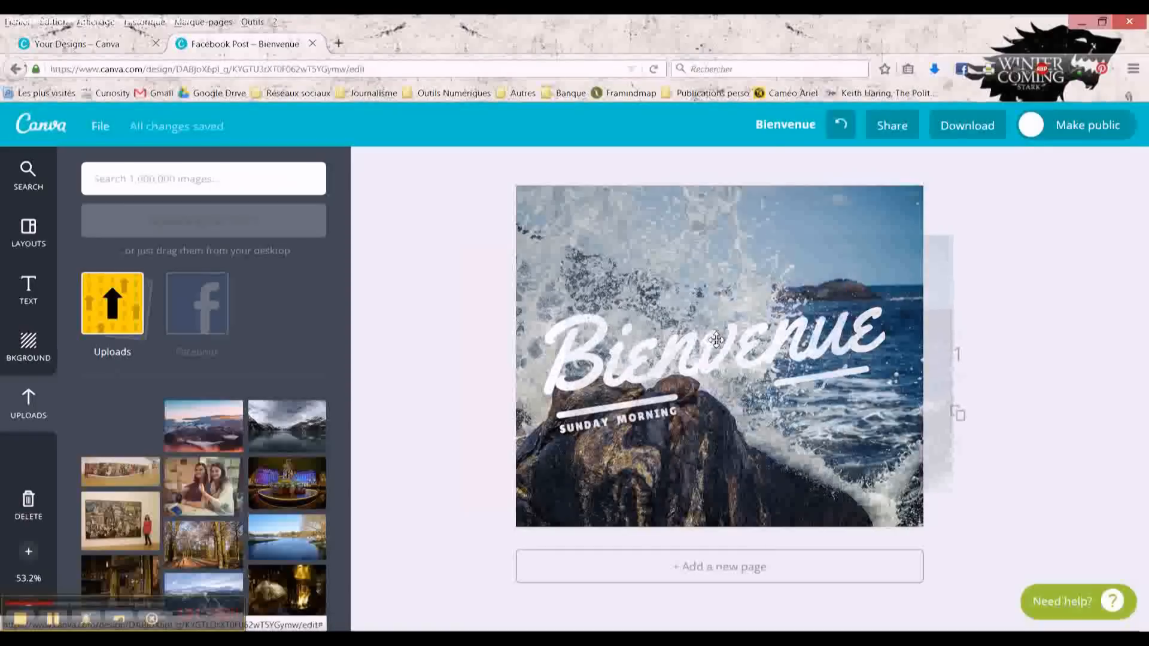
{"action": "left_click_drag", "start_coordinate": [716, 340], "coordinate": [717, 340]}
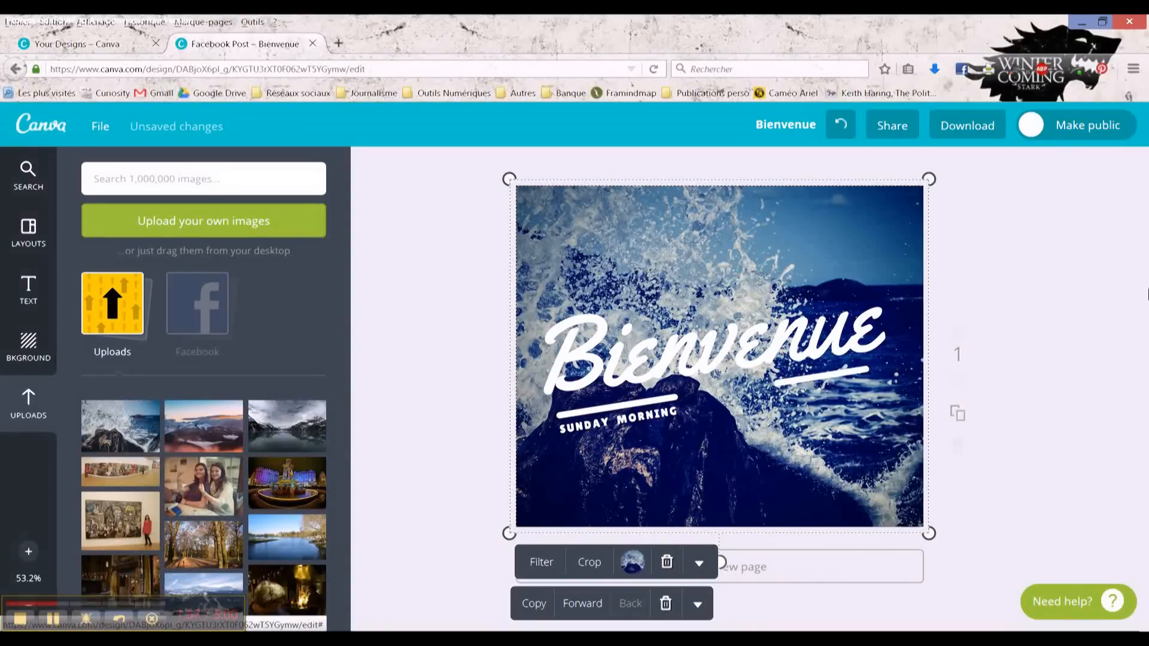
{"action": "left_click", "coordinate": [467, 511]}
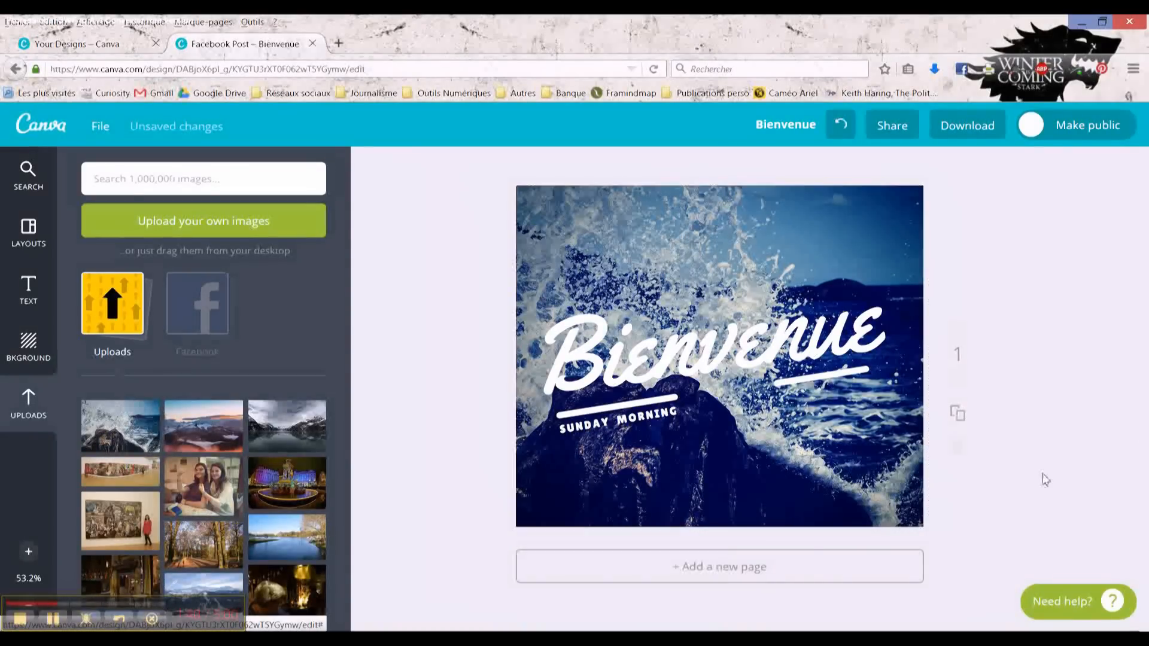
Add a second page and give it the free dark red zigzag background
{"action": "left_click", "coordinate": [792, 573]}
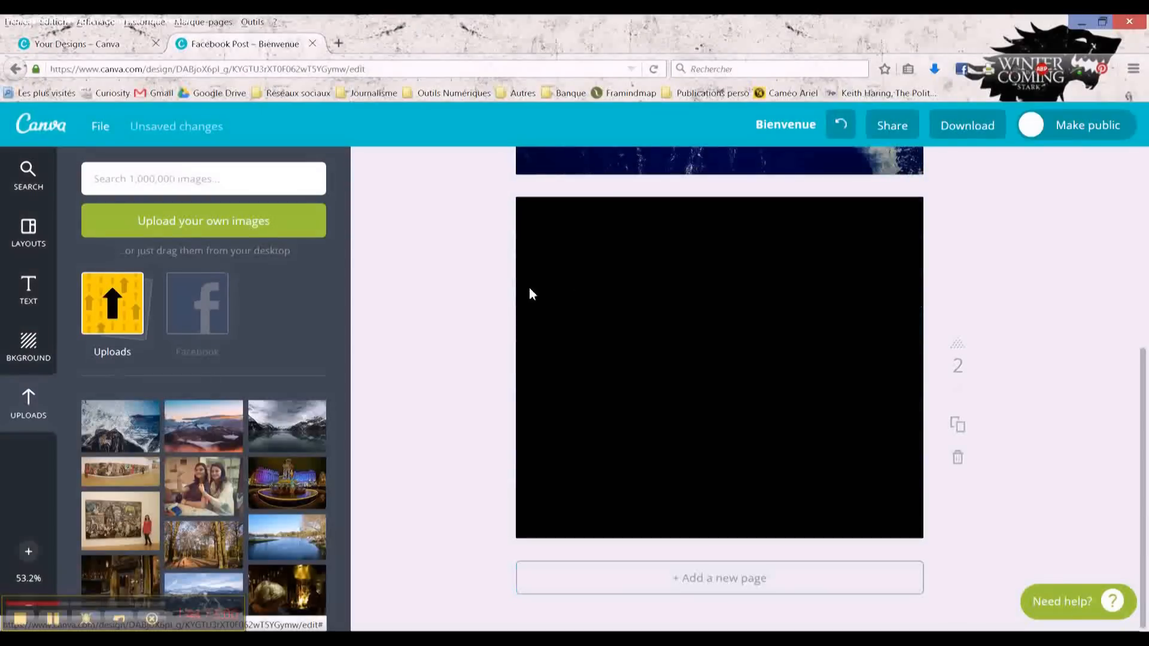
{"action": "left_click", "coordinate": [29, 344]}
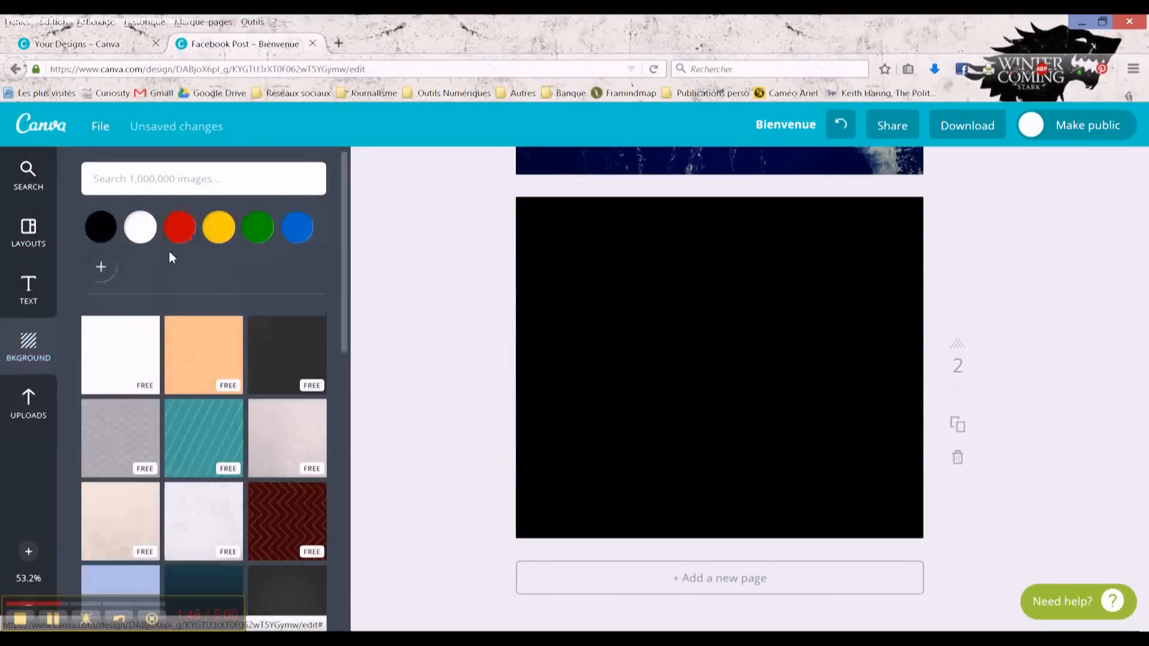
{"action": "left_click", "coordinate": [267, 536]}
Place a photo grid on page 2 with one large cell above a narrow and a wide cell
{"action": "left_click", "coordinate": [19, 246]}
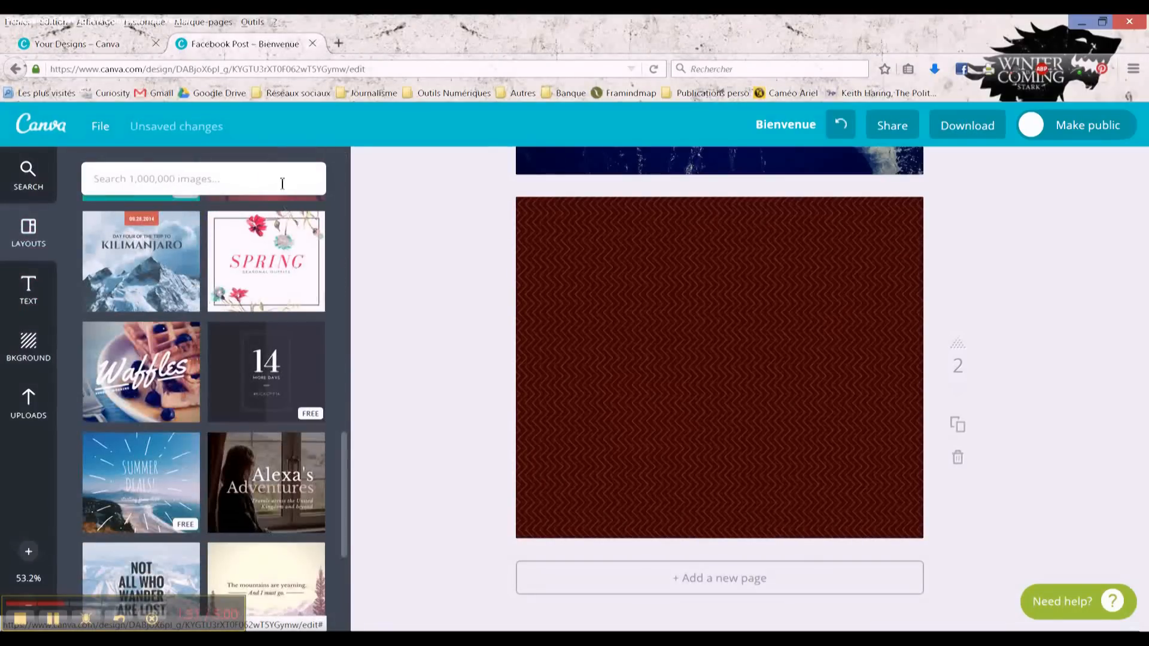
{"action": "left_click", "coordinate": [283, 183]}
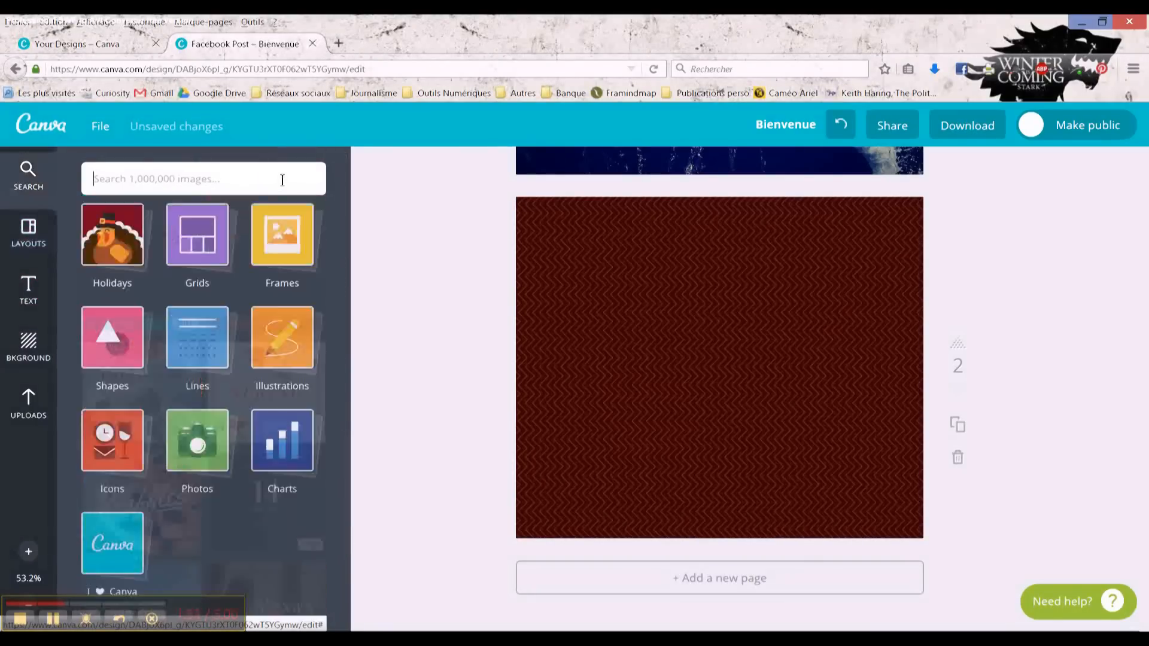
{"action": "left_click", "coordinate": [197, 278]}
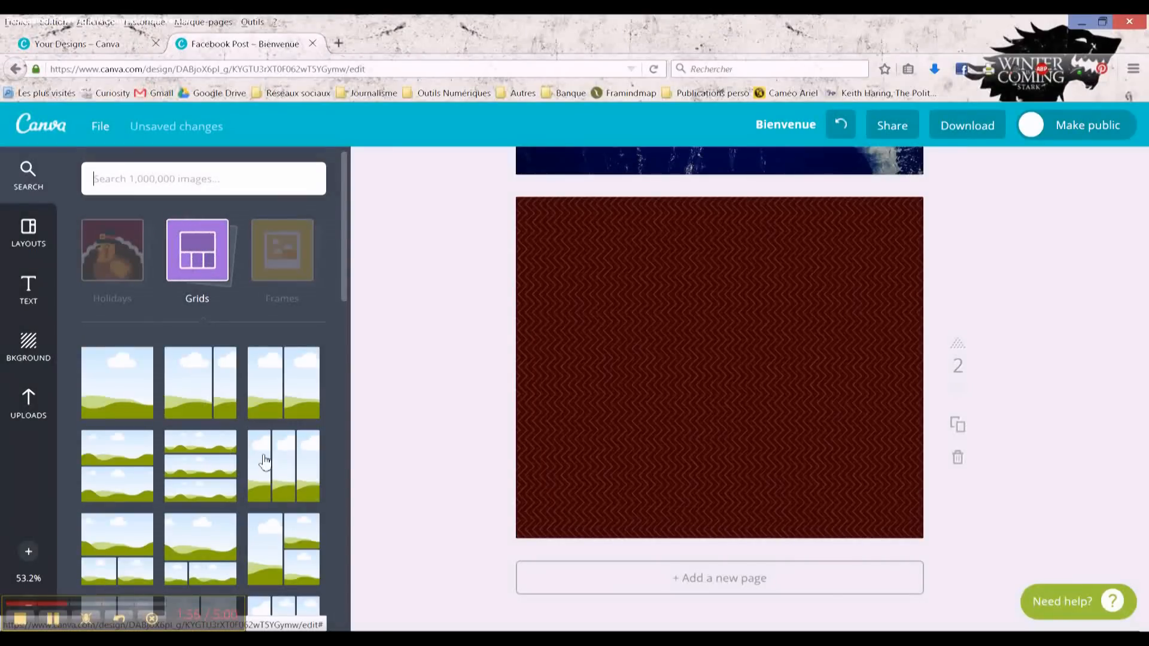
{"action": "left_click_drag", "start_coordinate": [225, 542], "coordinate": [684, 362]}
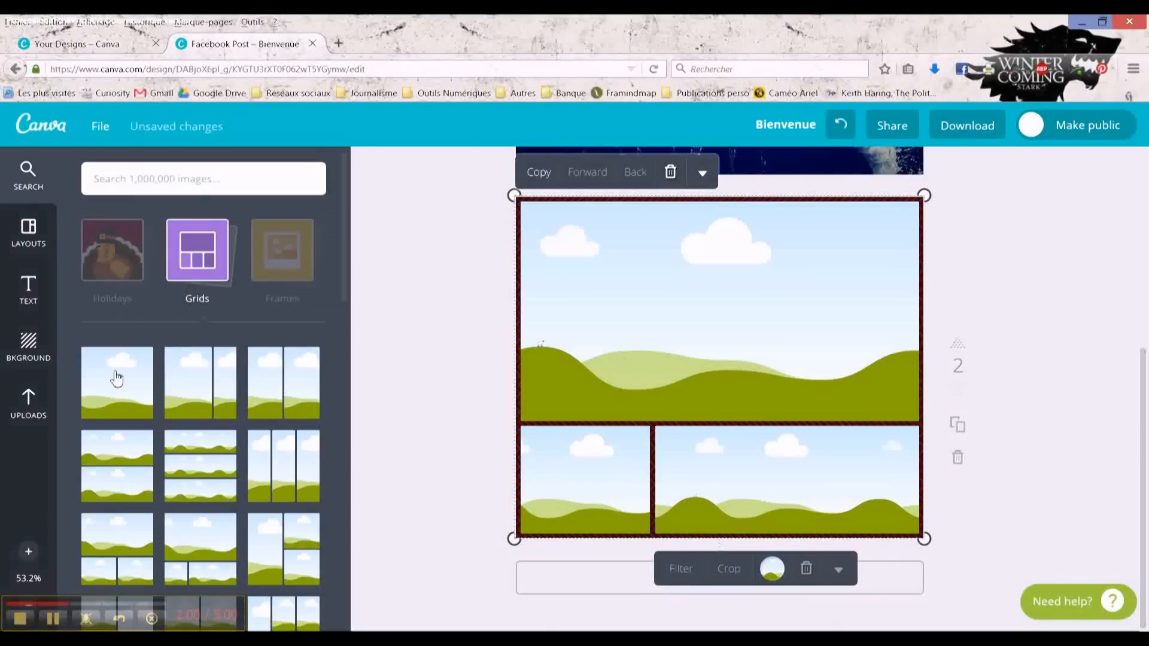
Fill the grid with uploaded photos: sunset mountains in the large cell, the grey lake in the narrow one, the wave in the wide one
{"action": "left_click", "coordinate": [47, 407]}
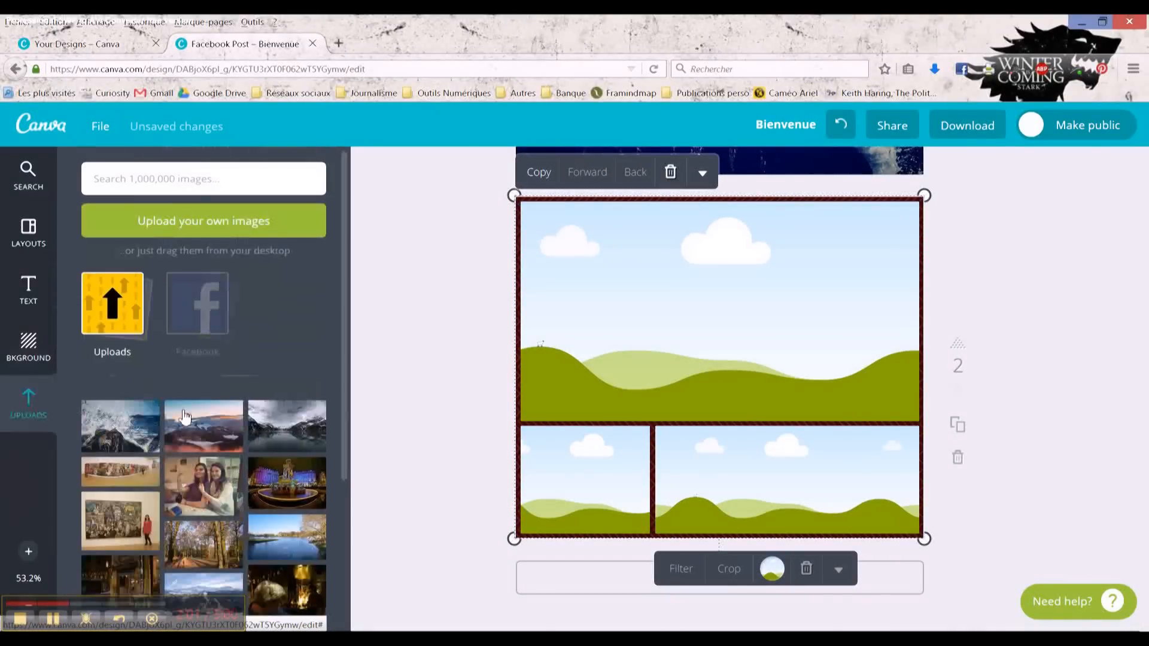
{"action": "left_click_drag", "start_coordinate": [203, 425], "coordinate": [697, 293]}
{"action": "left_click_drag", "start_coordinate": [281, 434], "coordinate": [585, 484]}
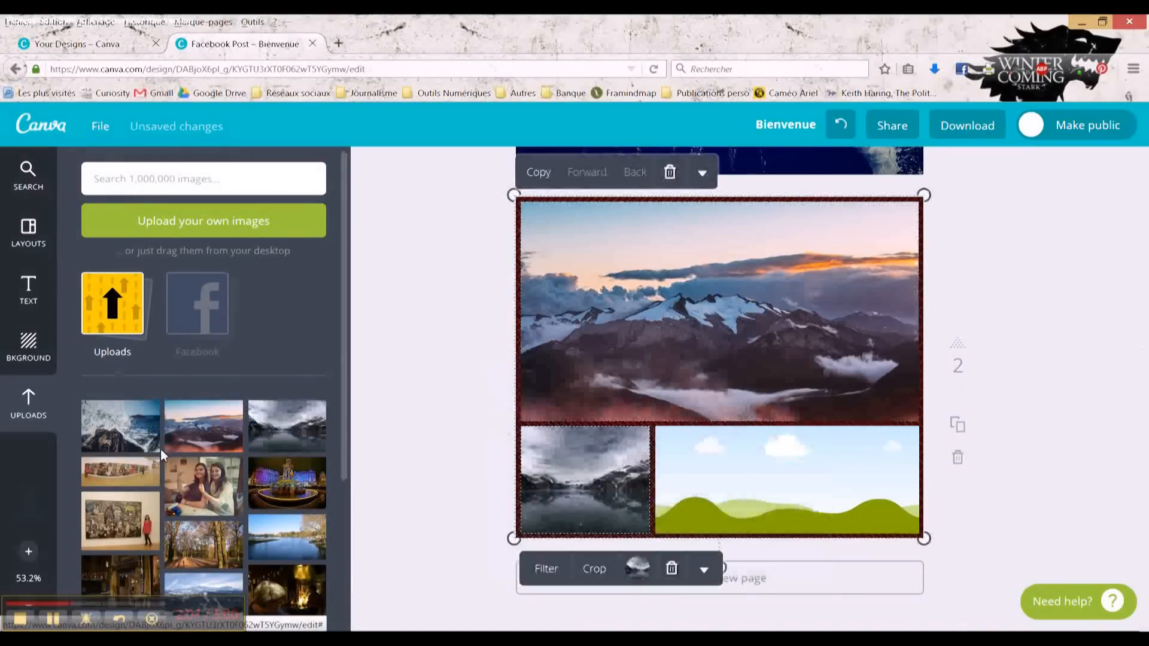
{"action": "left_click_drag", "start_coordinate": [821, 514], "coordinate": [825, 488]}
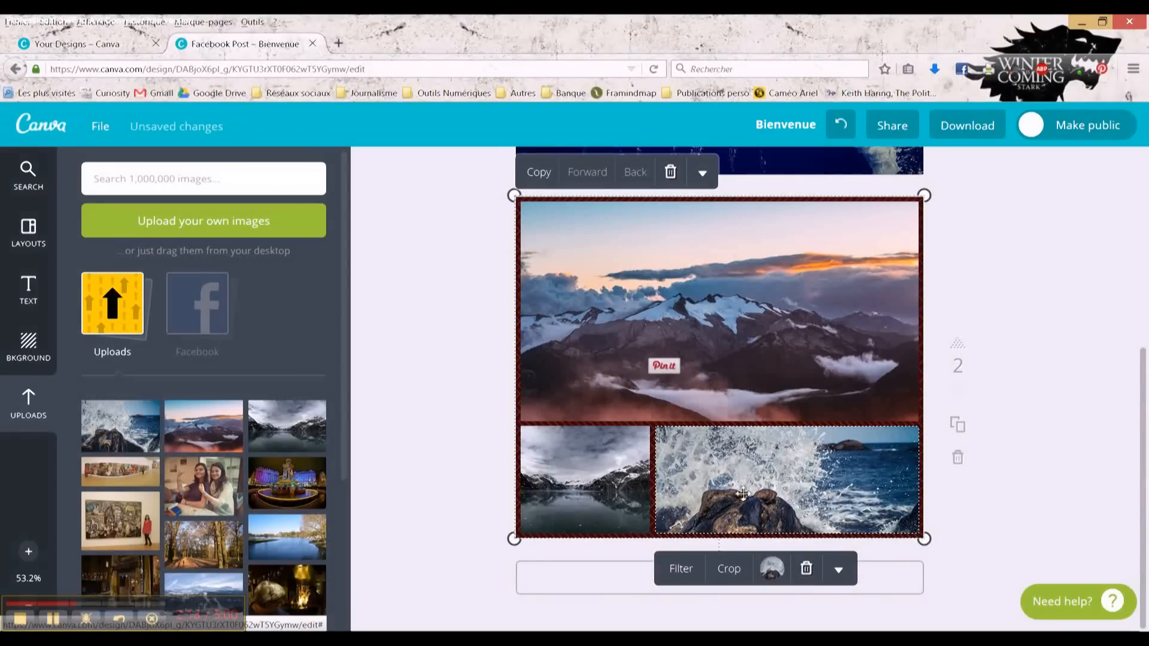
Reposition the sunset mountain photo upward within its cell so its lower edge meets the cell's bottom
{"action": "left_click", "coordinate": [770, 317]}
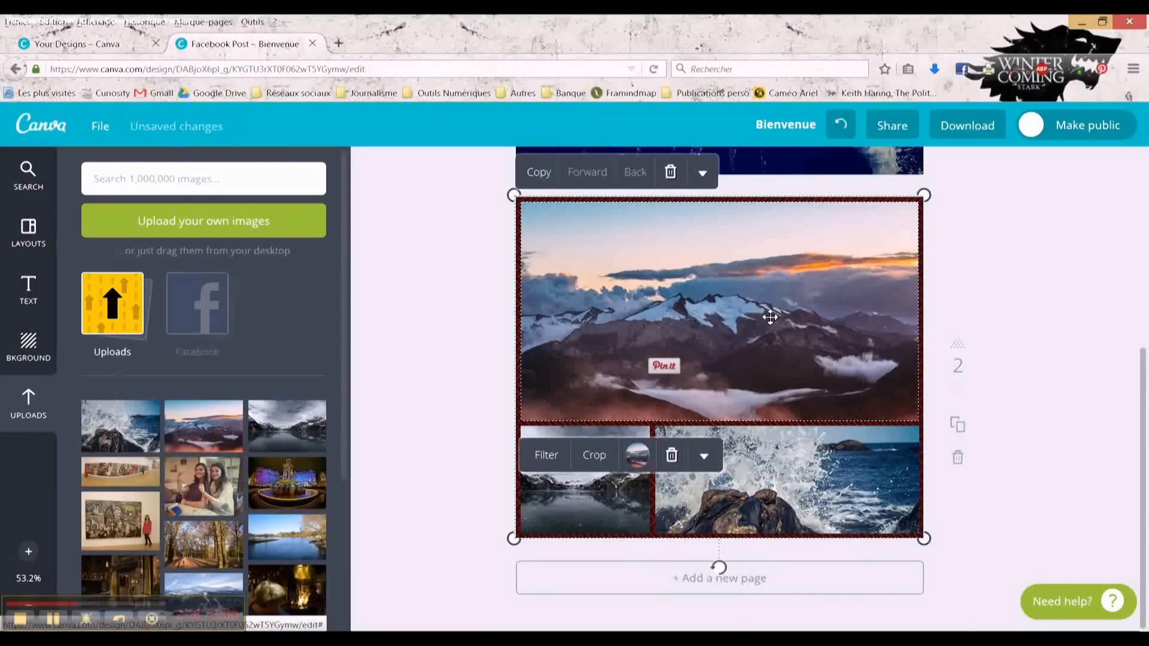
{"action": "double_click", "coordinate": [770, 317]}
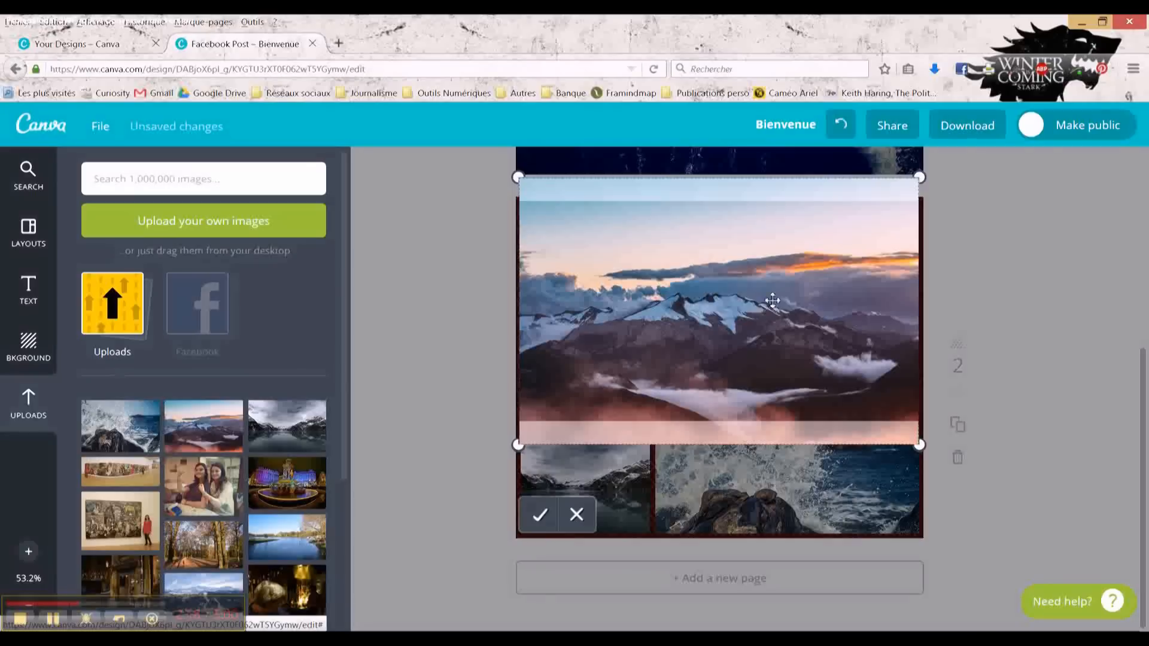
{"action": "left_click_drag", "start_coordinate": [772, 301], "coordinate": [772, 278]}
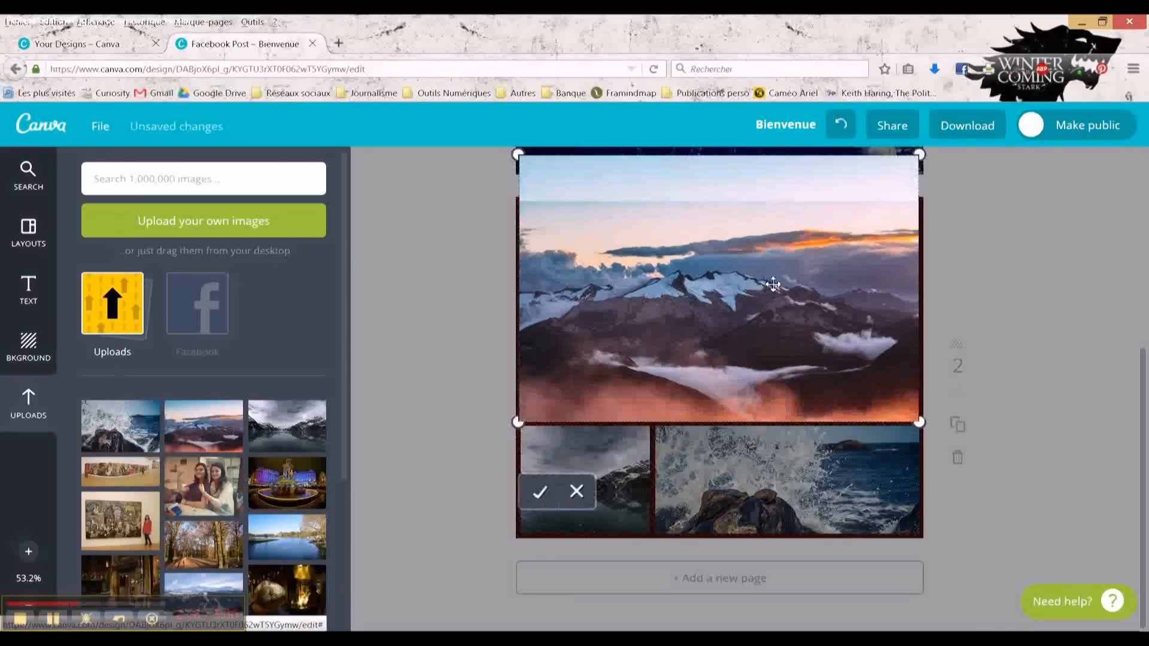
{"action": "left_click", "coordinate": [539, 503]}
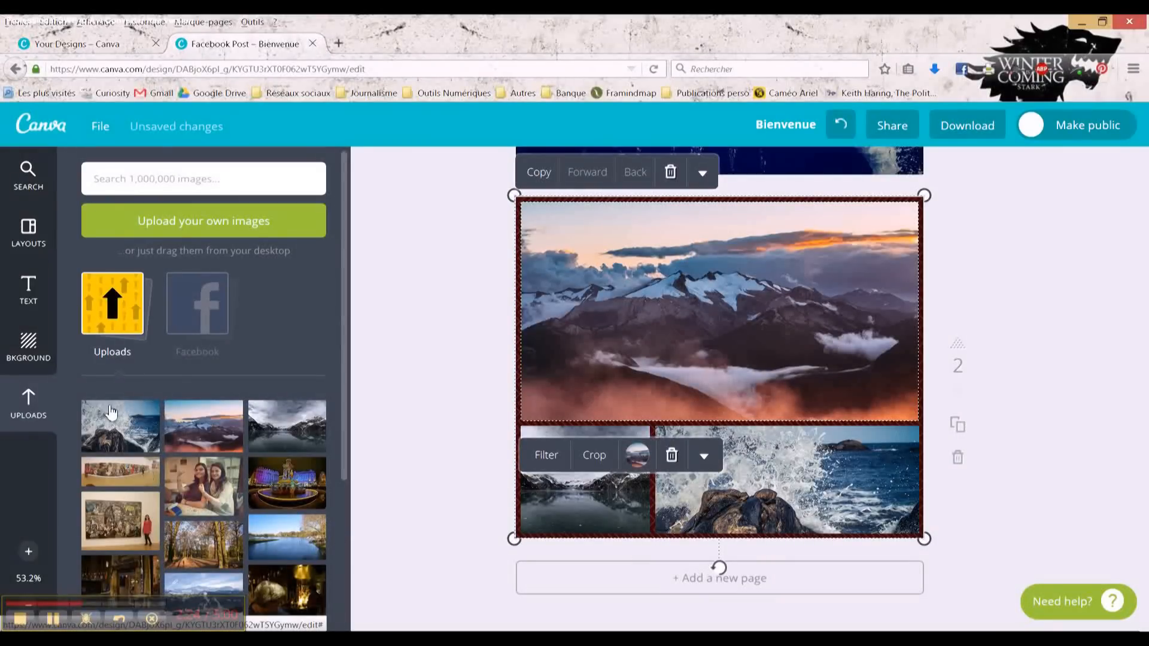
Add the free "The New You" text design over the mountain photo and change its wording to "Bienvenue..."
{"action": "left_click", "coordinate": [42, 292]}
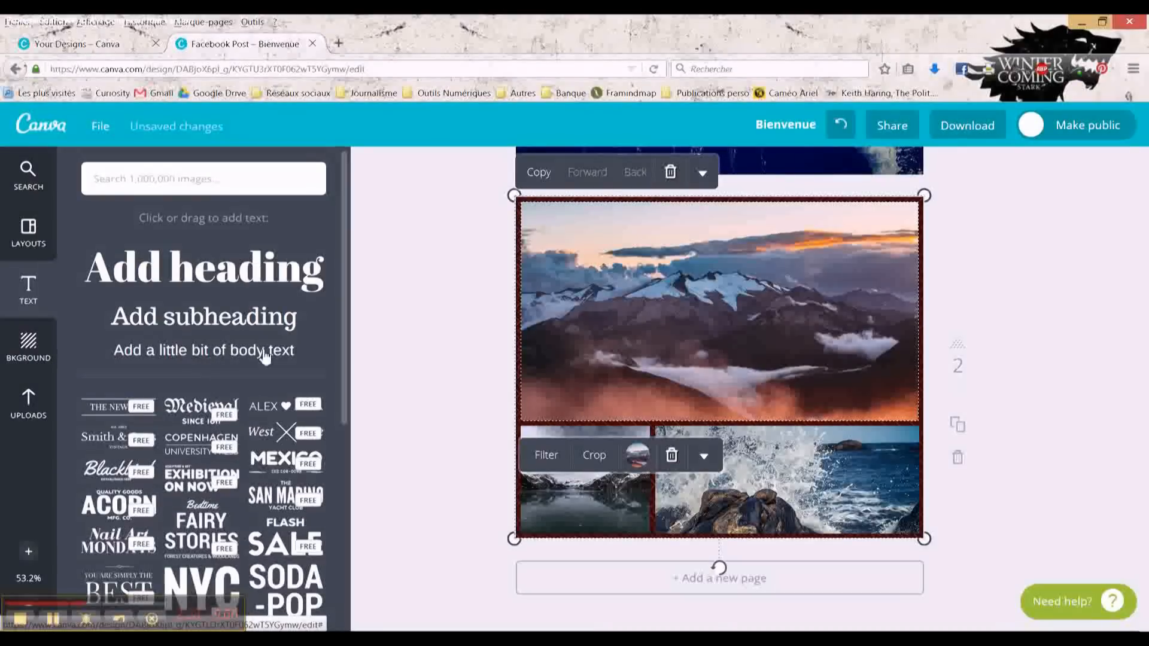
{"action": "left_click_drag", "start_coordinate": [102, 413], "coordinate": [651, 349]}
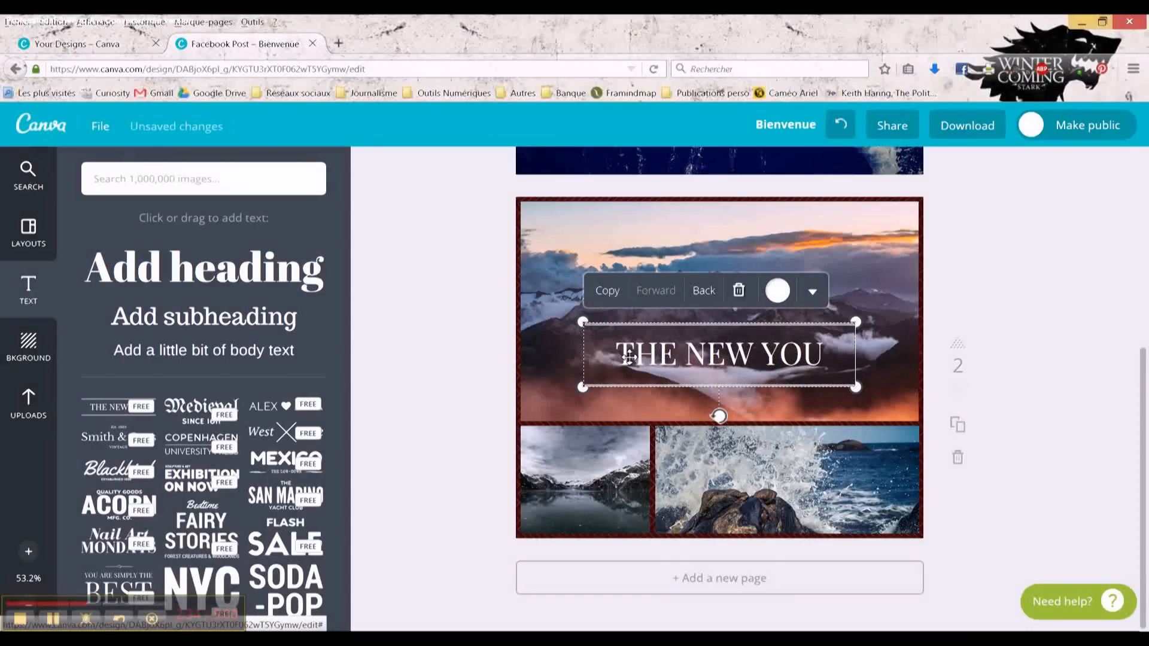
{"action": "double_click", "coordinate": [630, 357]}
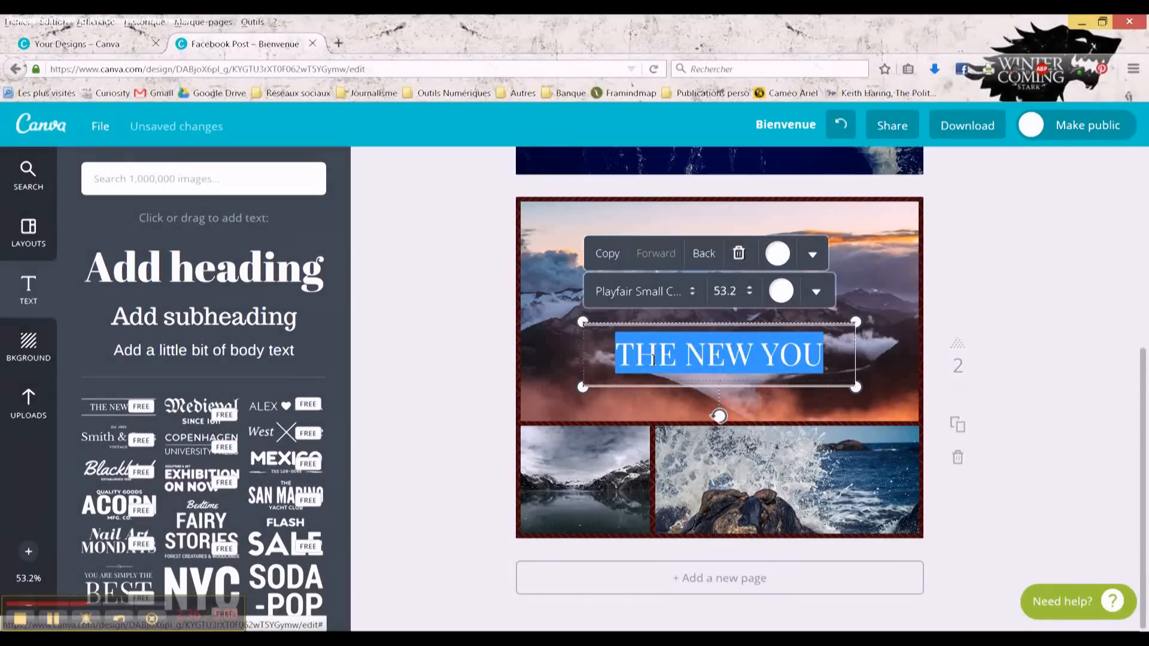
{"action": "type", "text": "B"}
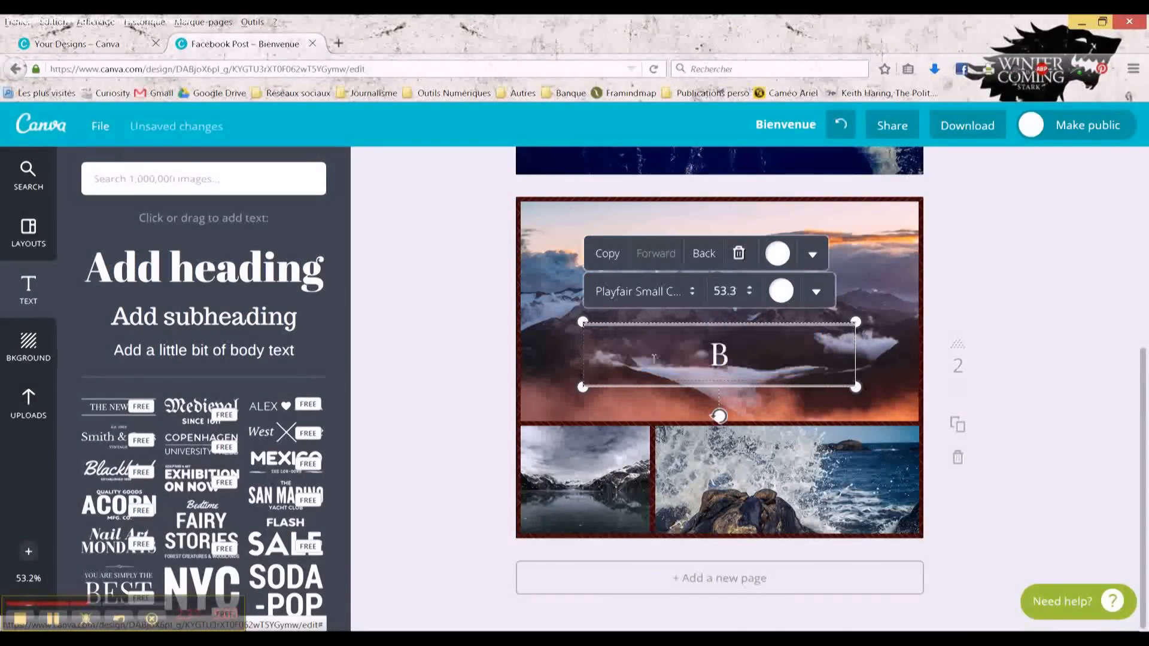
{"action": "type", "text": "ienvenue"}
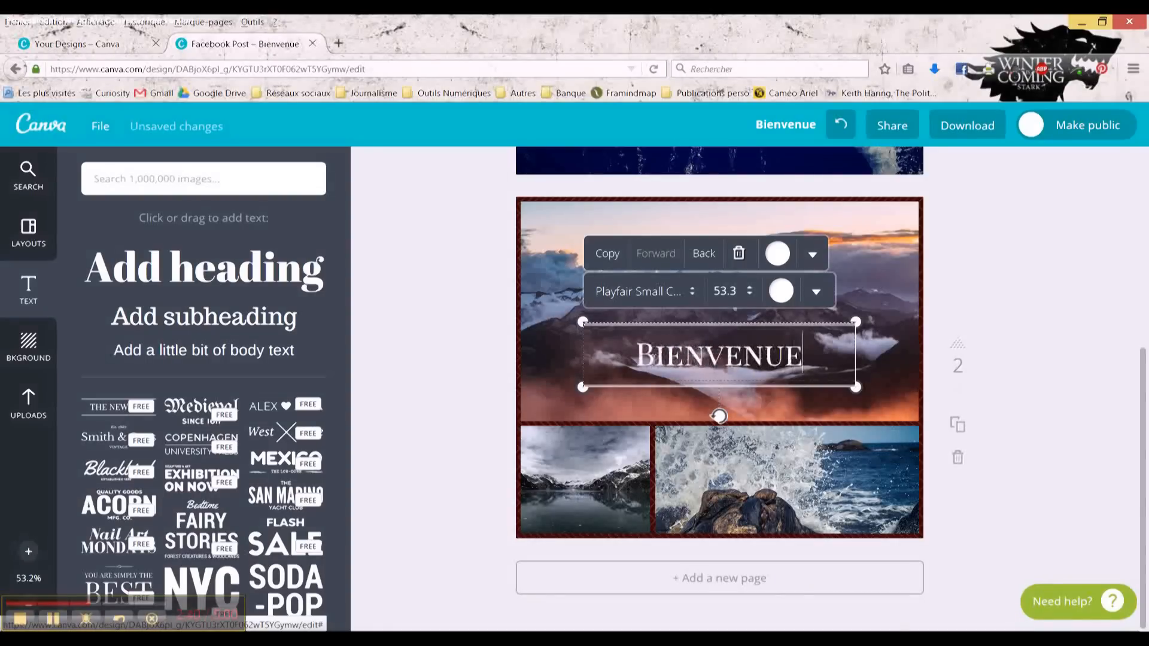
{"action": "type", "text": "..."}
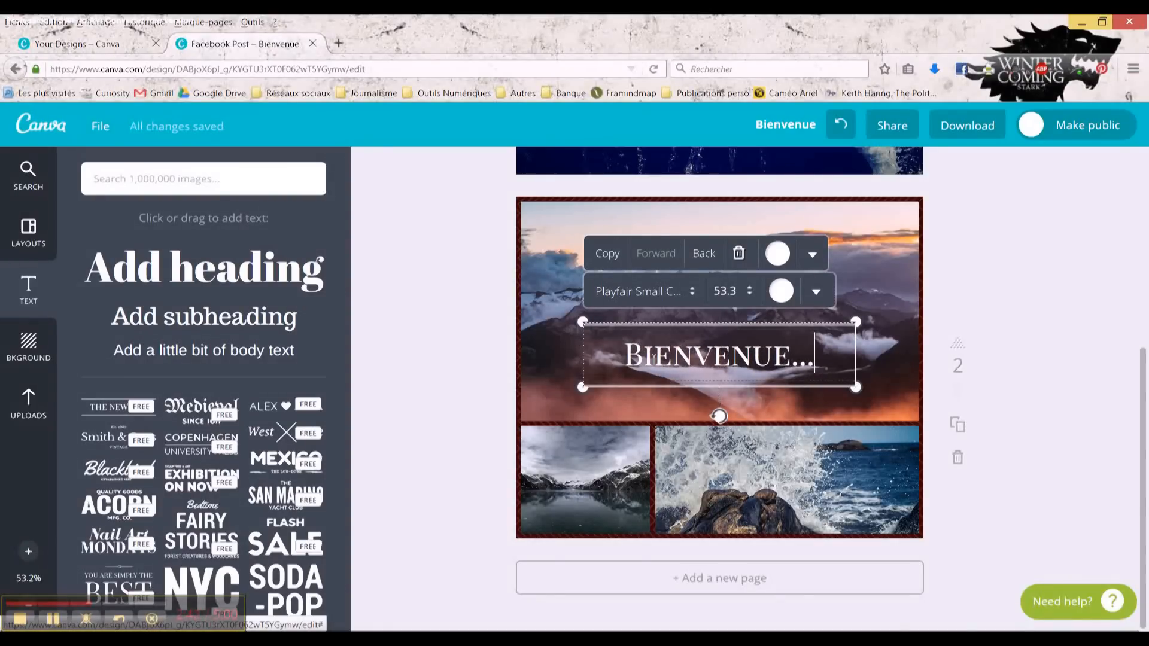
Recolour the "Bienvenue..." title on page 2 yellow and deselect it
{"action": "left_click", "coordinate": [781, 292]}
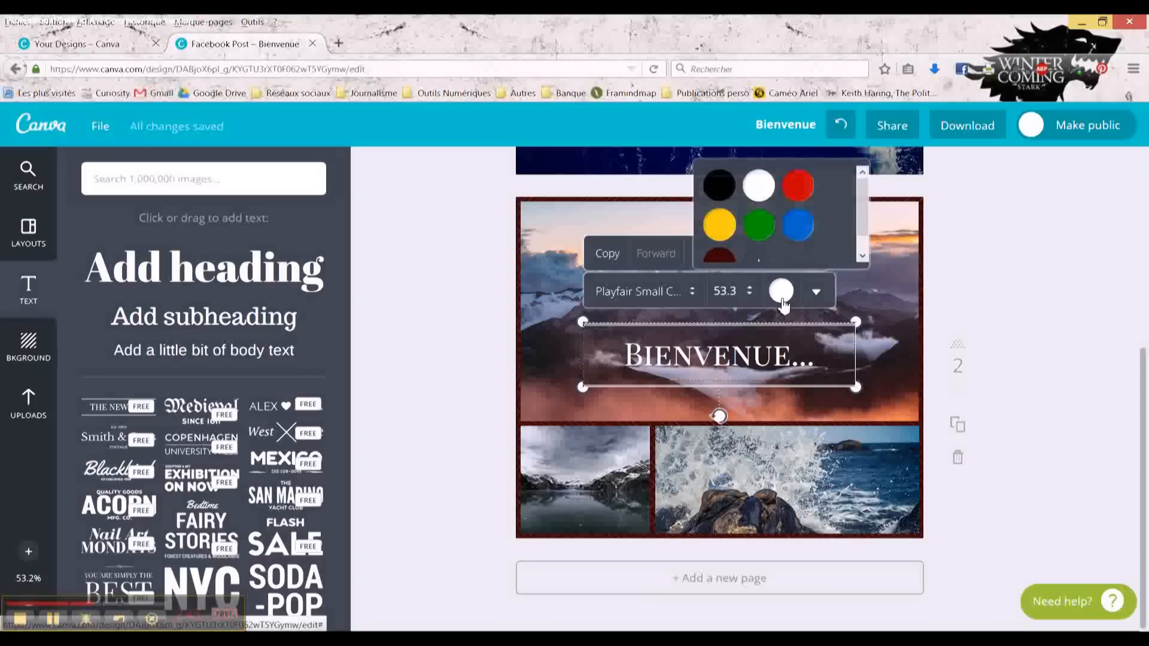
{"action": "left_click", "coordinate": [807, 237]}
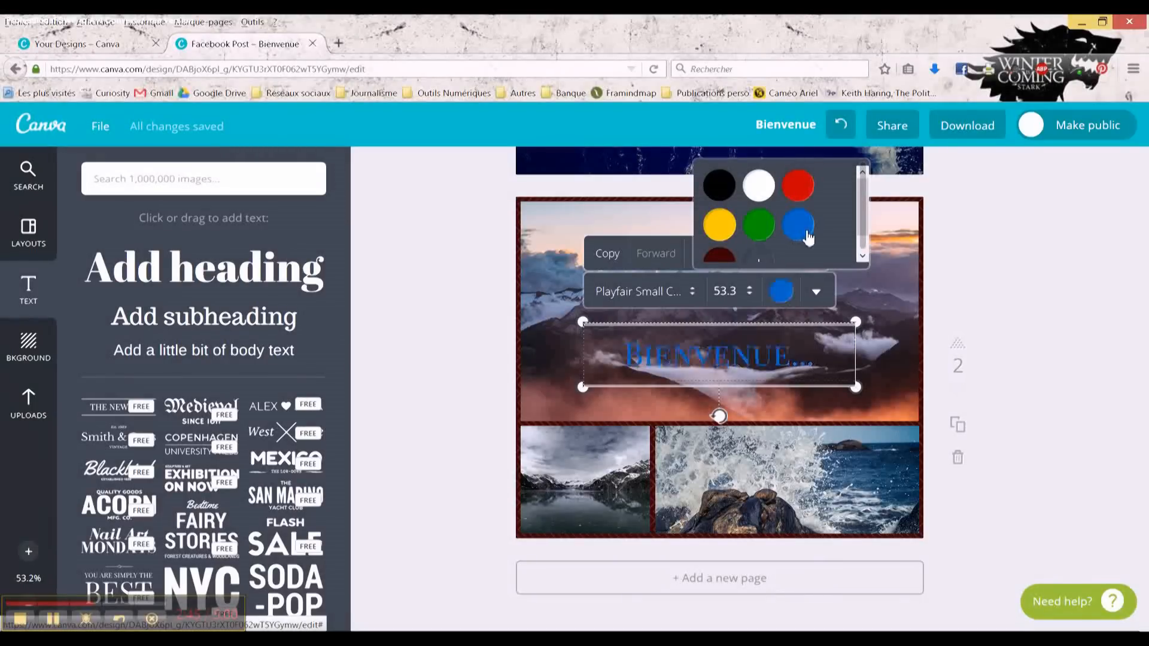
{"action": "left_click", "coordinate": [723, 224]}
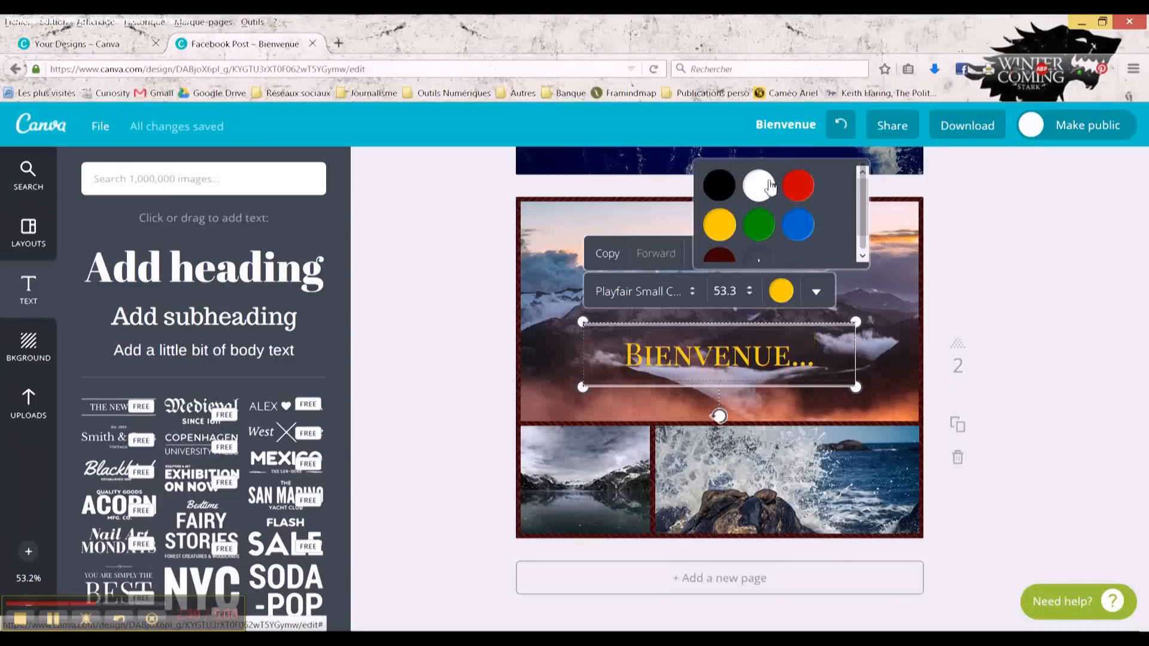
{"action": "left_click", "coordinate": [968, 305]}
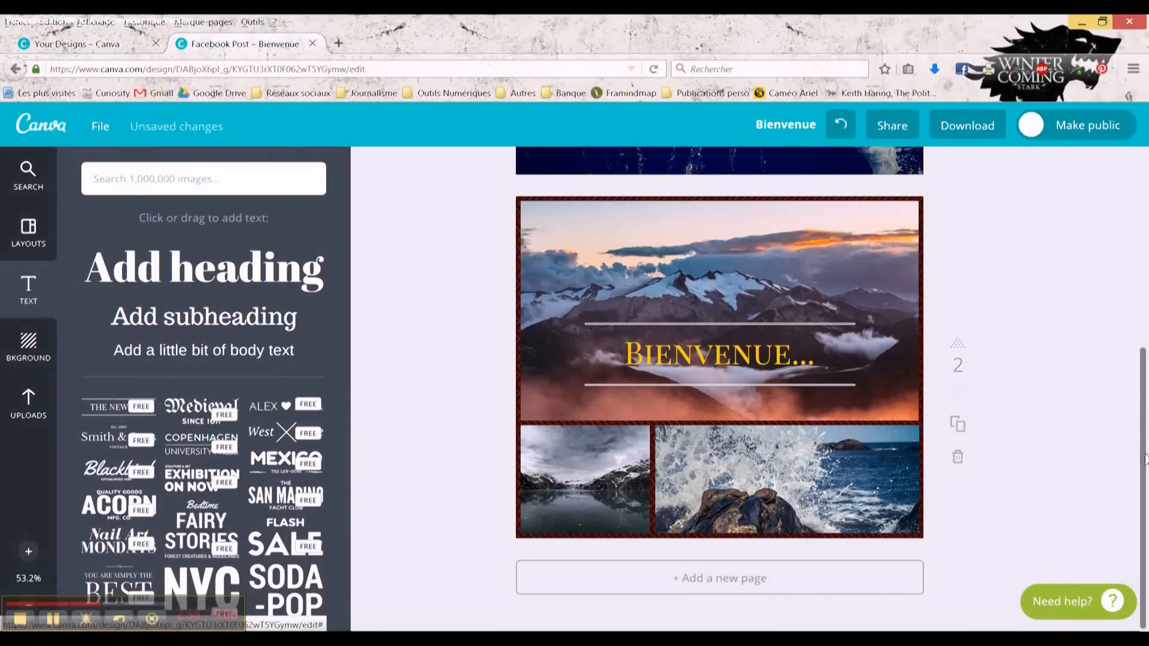
Add a third page and give it the free plain charcoal textured background
{"action": "left_click", "coordinate": [774, 593]}
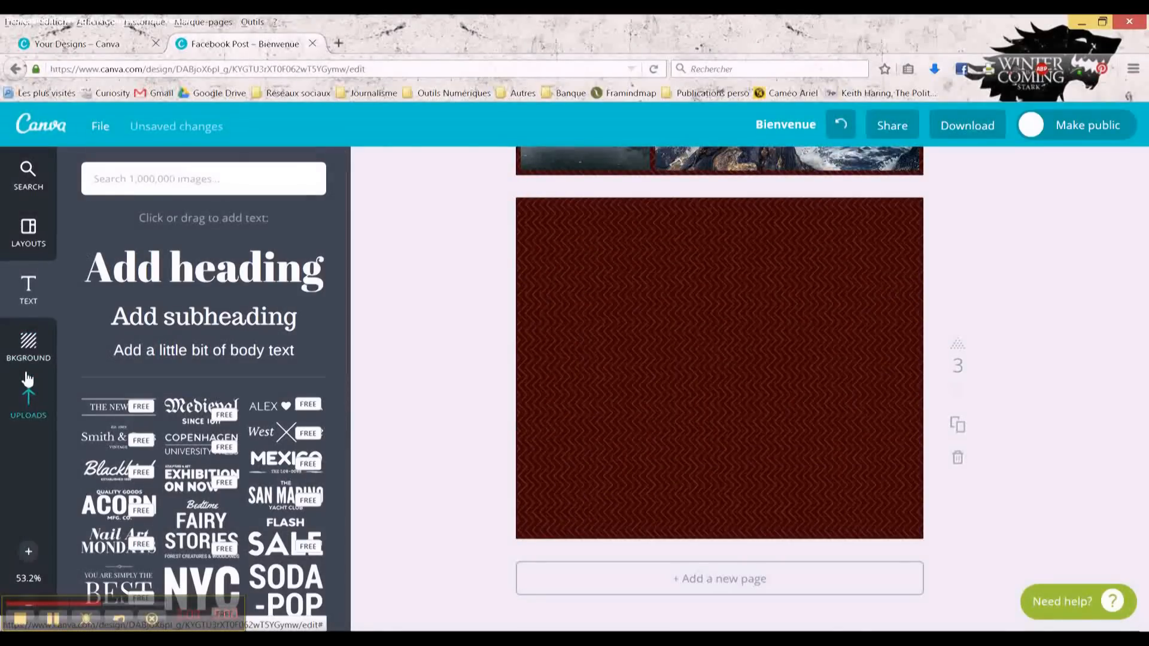
{"action": "left_click", "coordinate": [28, 345]}
{"action": "left_click", "coordinate": [99, 268]}
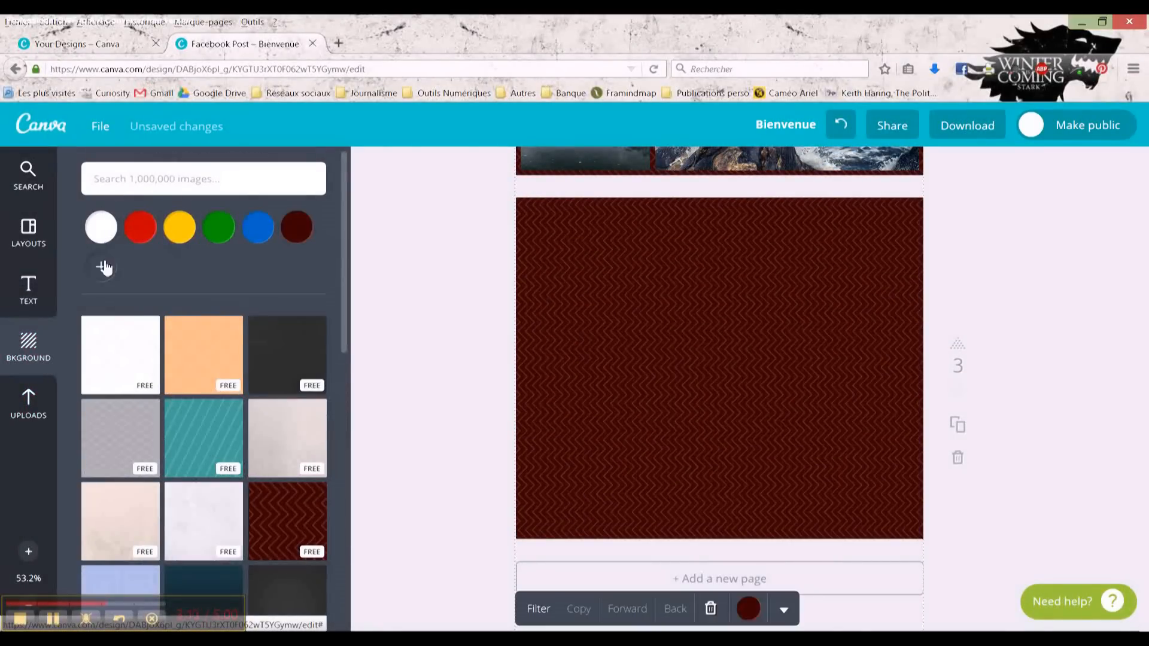
{"action": "left_click", "coordinate": [302, 366]}
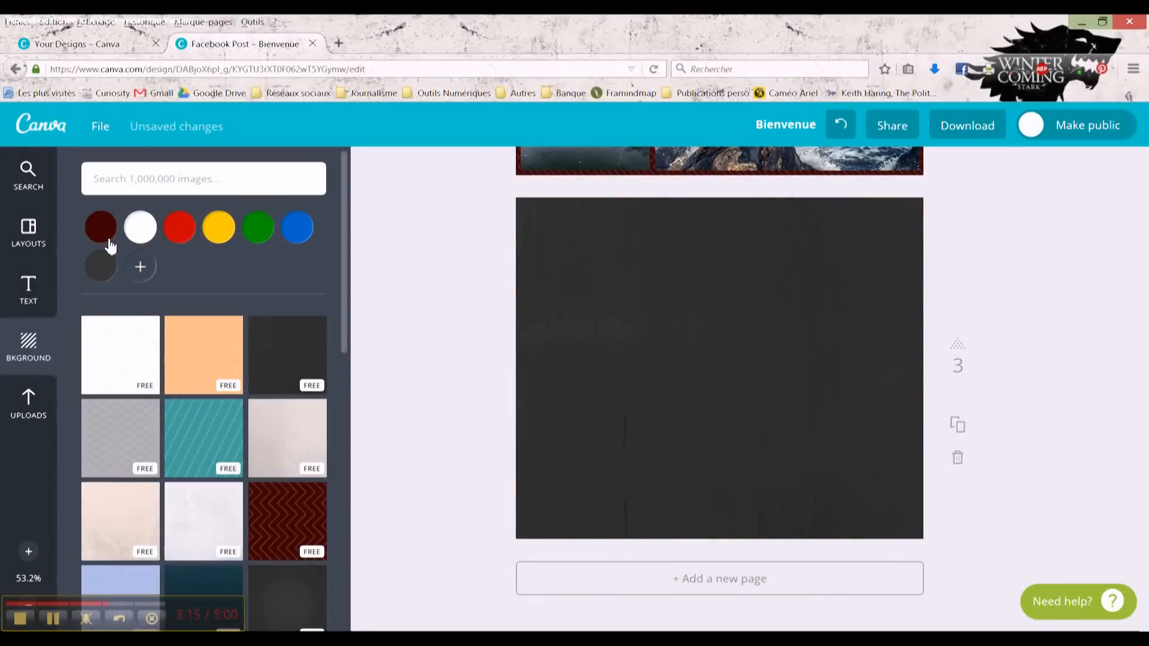
Place the free frame made of vertical strips on page 3, enlarge it to nearly the page height and roughly centre it
{"action": "left_click", "coordinate": [29, 235]}
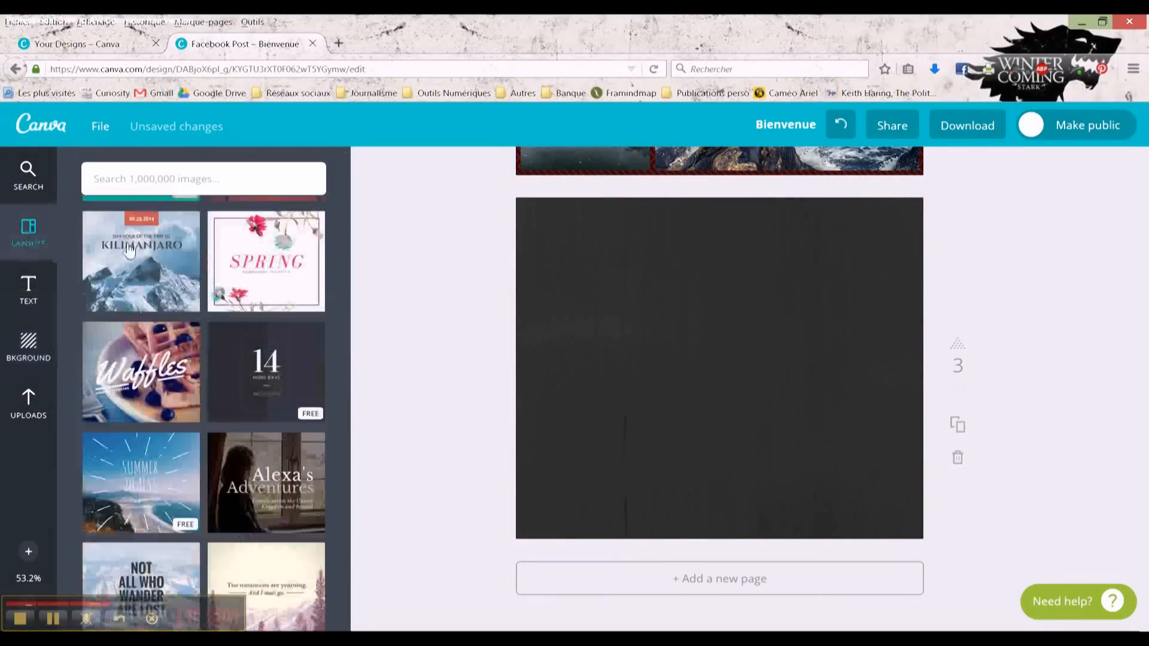
{"action": "left_click", "coordinate": [282, 179]}
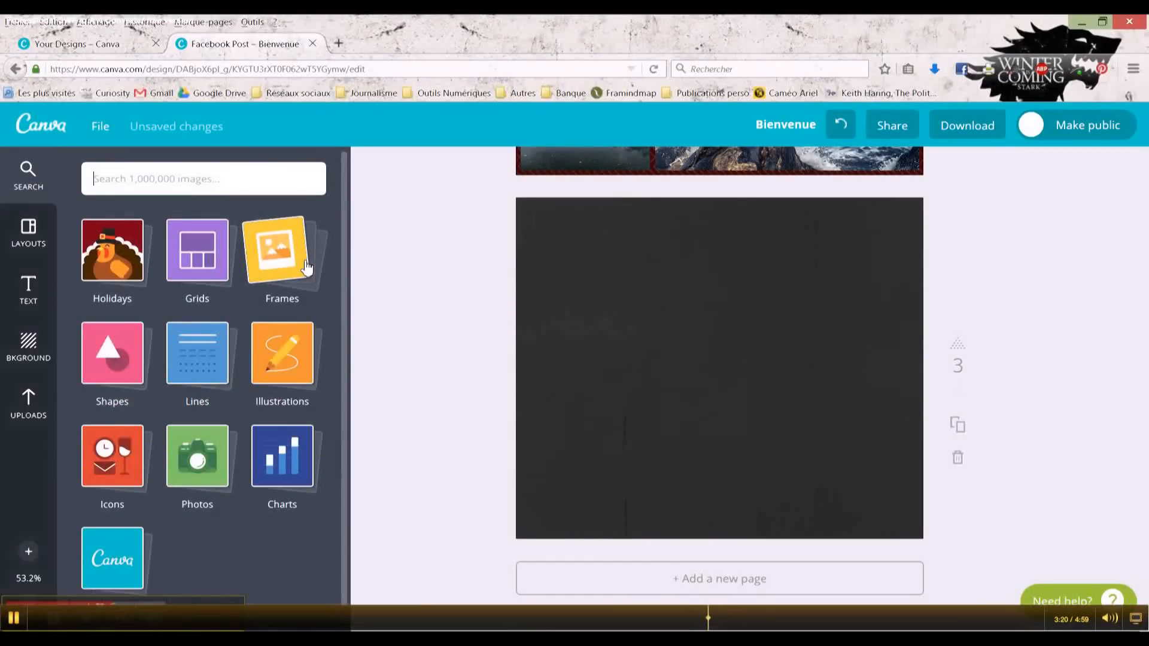
{"action": "left_click", "coordinate": [306, 266]}
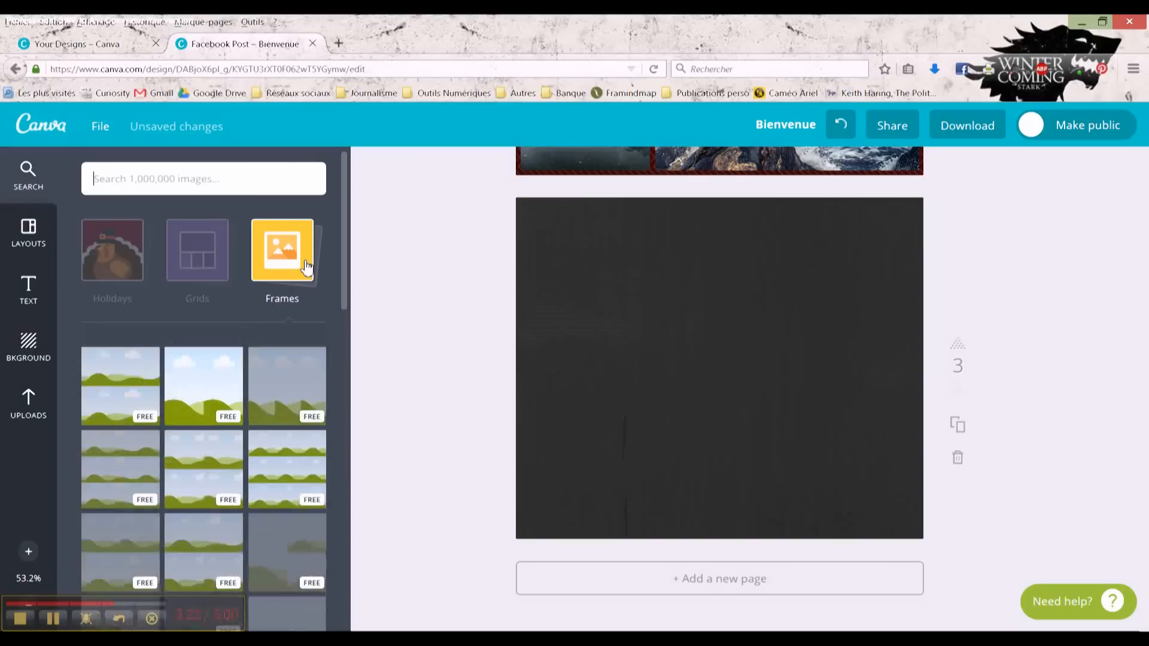
{"action": "left_click_drag", "start_coordinate": [345, 260], "coordinate": [352, 474]}
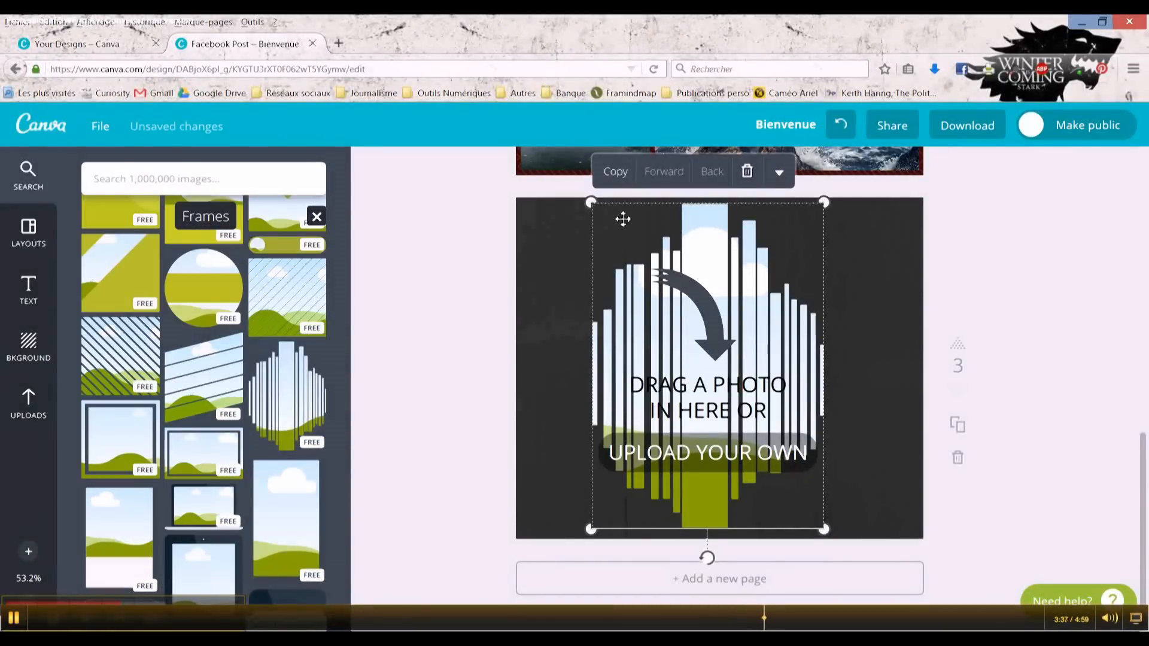
{"action": "left_click_drag", "start_coordinate": [589, 204], "coordinate": [573, 207]}
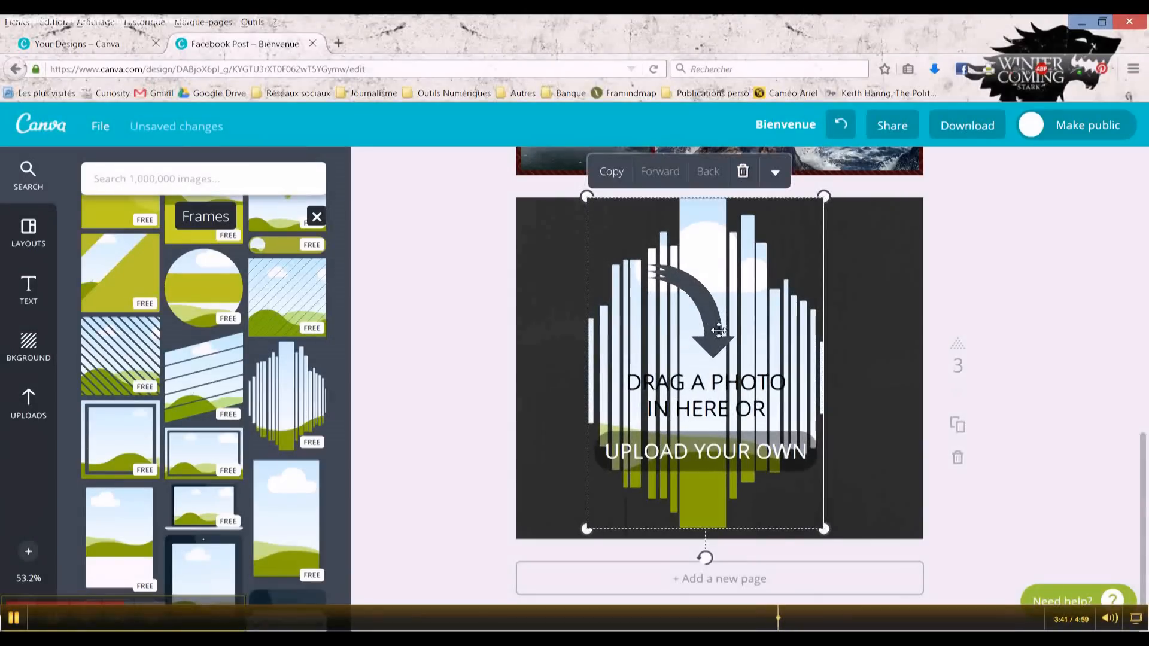
{"action": "left_click_drag", "start_coordinate": [714, 323], "coordinate": [720, 328]}
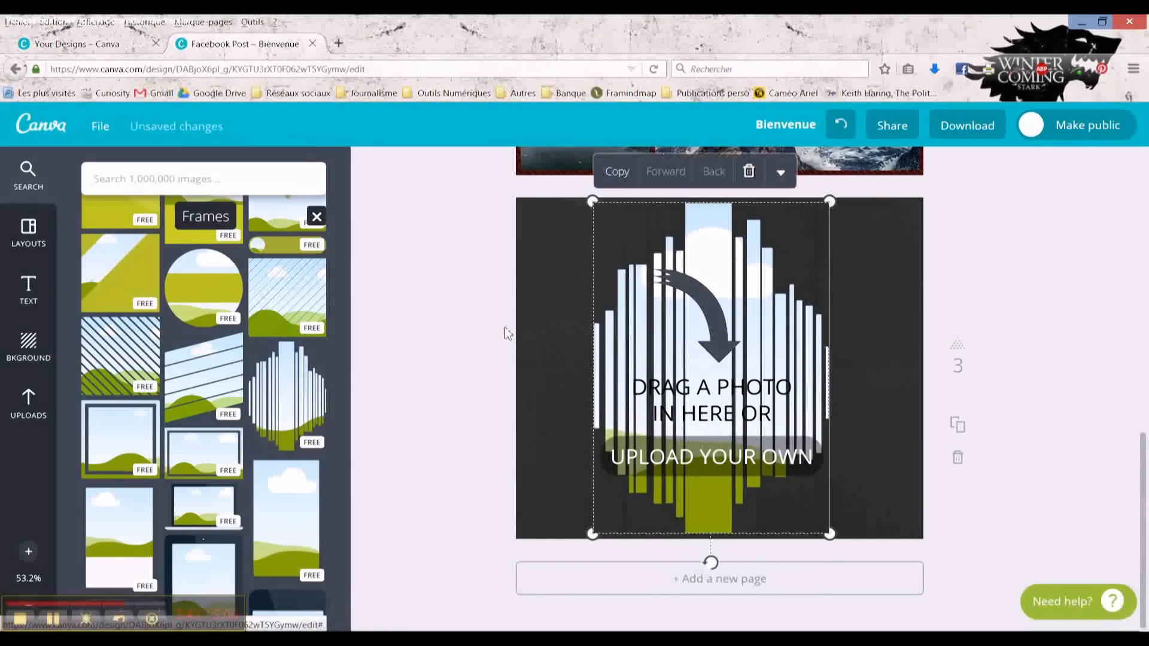
Fill the strip frame with the uploaded wave photo and shift the image right so the rocks sit centred in it
{"action": "left_click", "coordinate": [28, 406]}
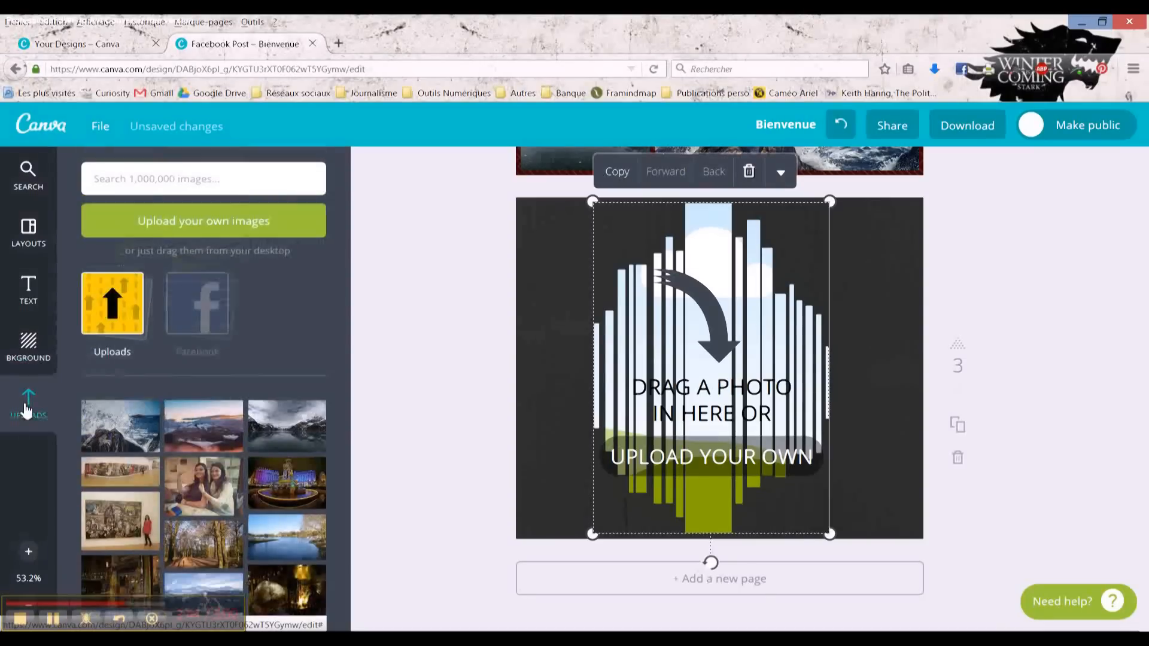
{"action": "left_click_drag", "start_coordinate": [133, 429], "coordinate": [756, 389]}
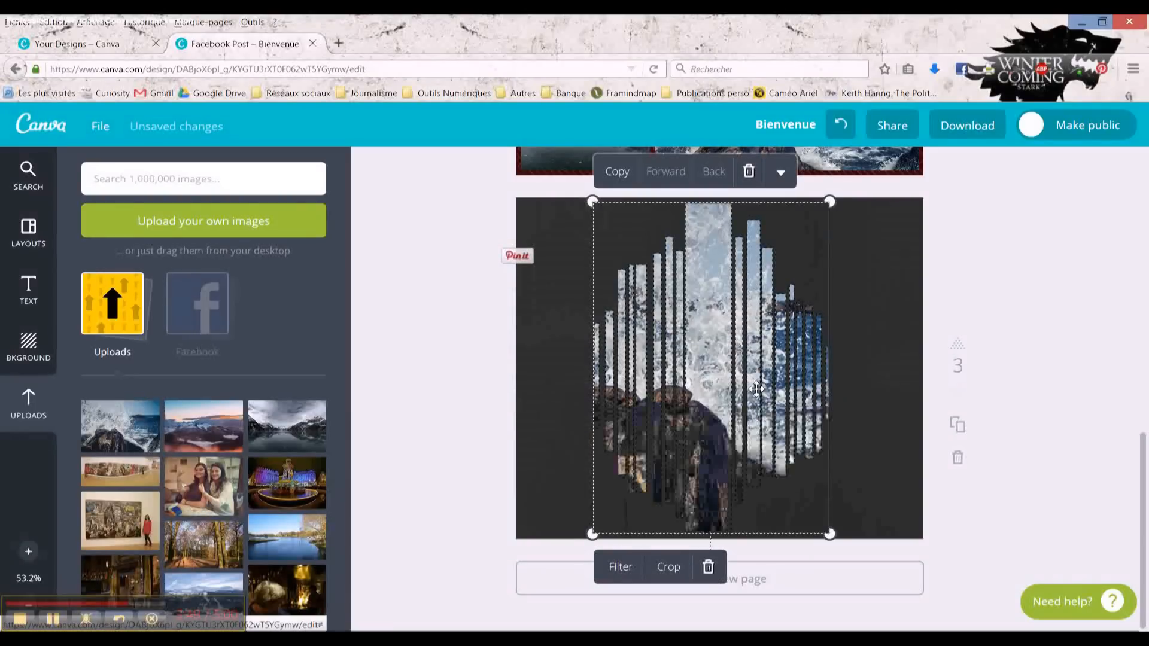
{"action": "double_click", "coordinate": [709, 363]}
{"action": "left_click_drag", "start_coordinate": [712, 361], "coordinate": [777, 359]}
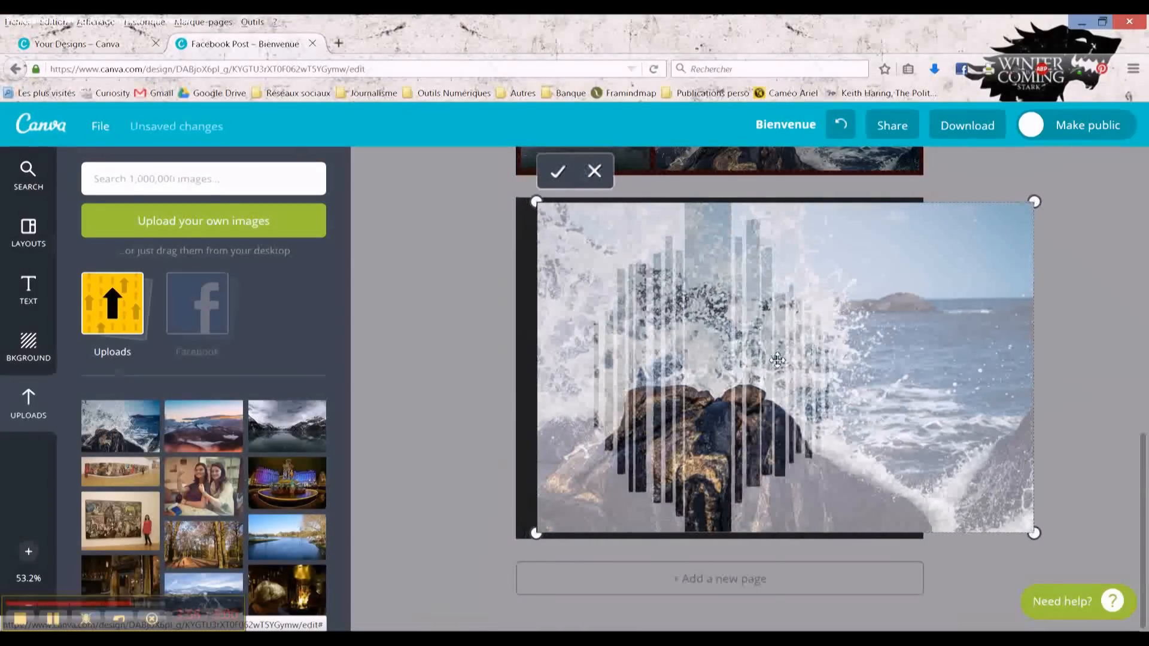
{"action": "left_click", "coordinate": [559, 173]}
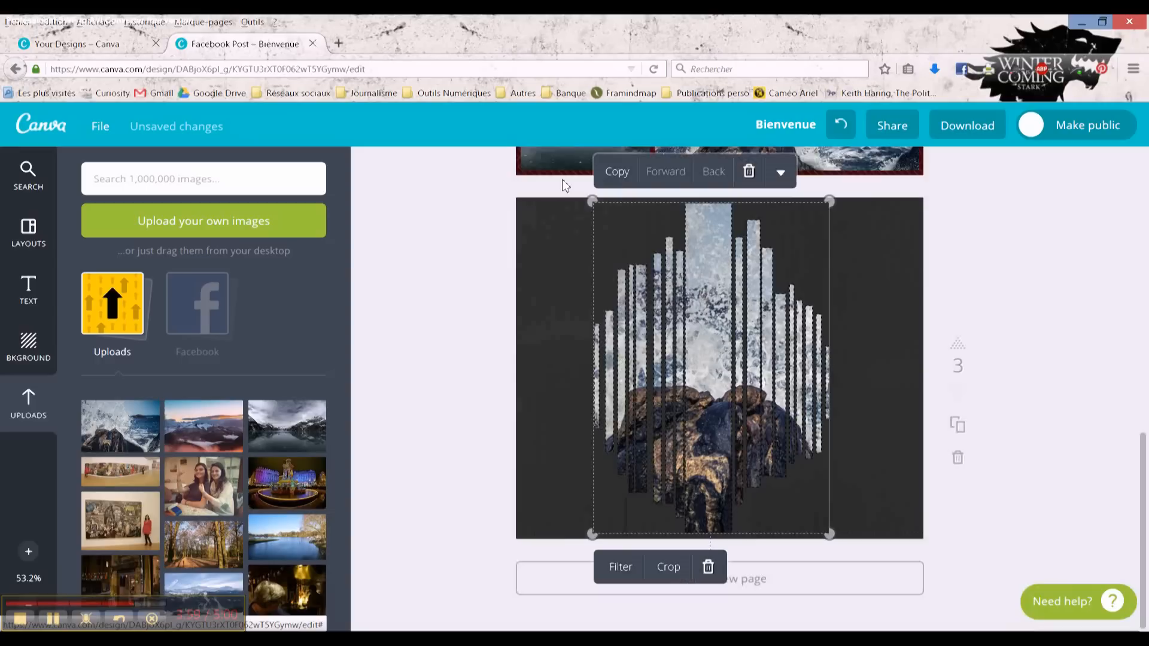
{"action": "left_click", "coordinate": [415, 373]}
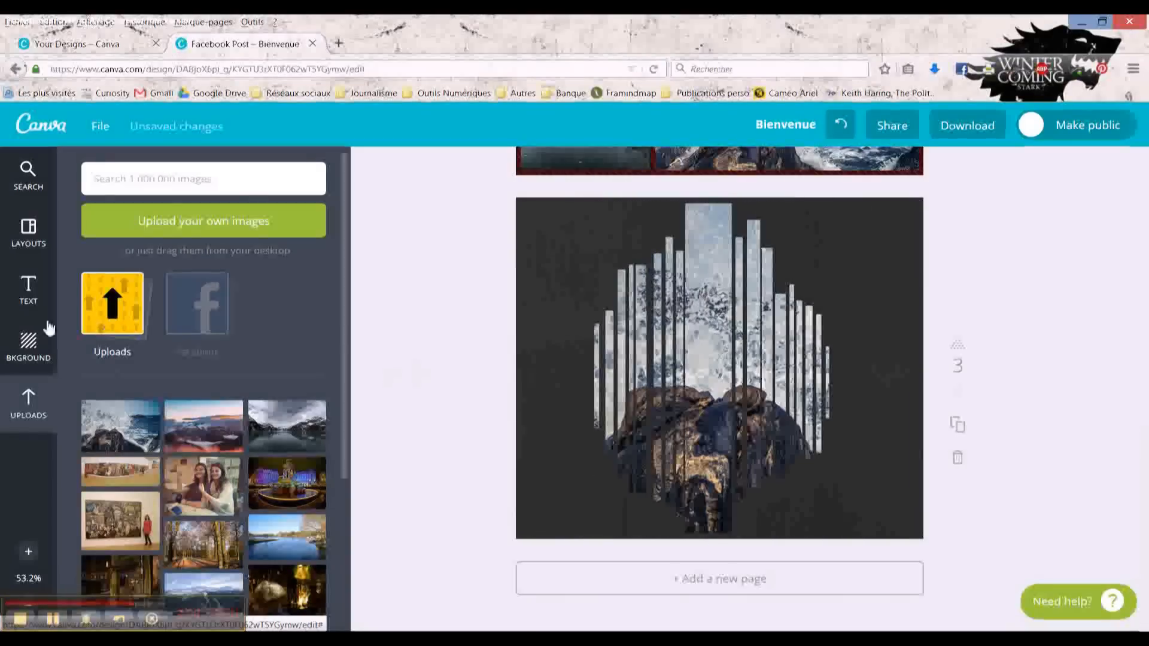
Try the free teal ribbon text design reading "TYPE YOUR TITLE HERE" at the foot of page 3, and delete it
{"action": "left_click", "coordinate": [26, 287]}
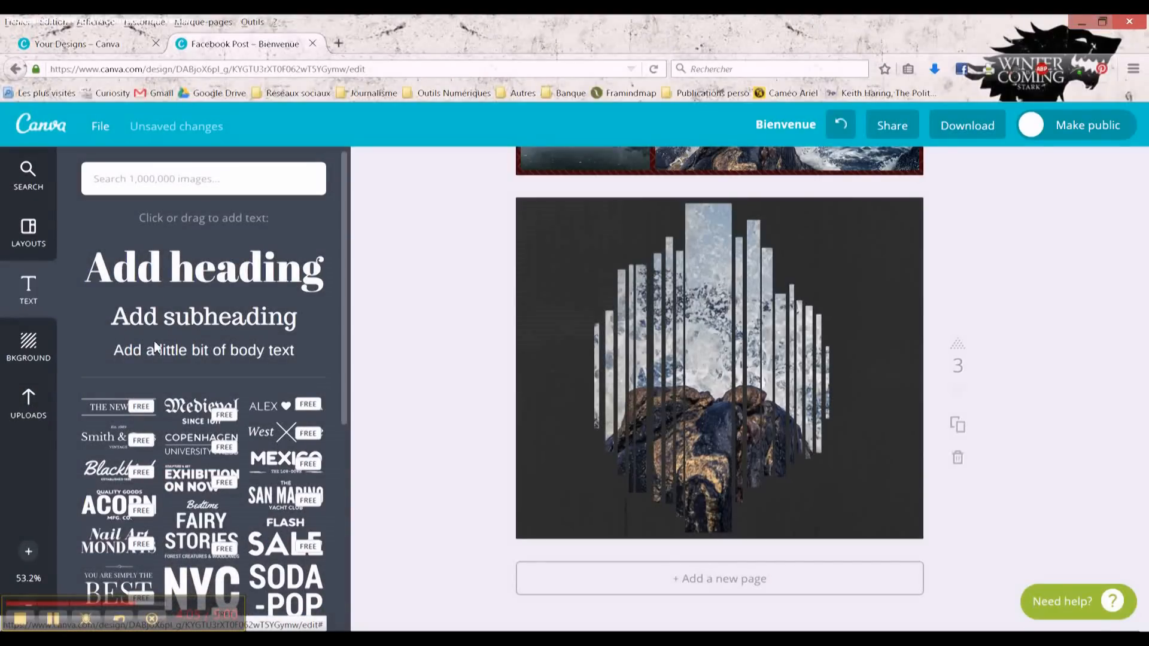
{"action": "left_click_drag", "start_coordinate": [343, 333], "coordinate": [342, 565]}
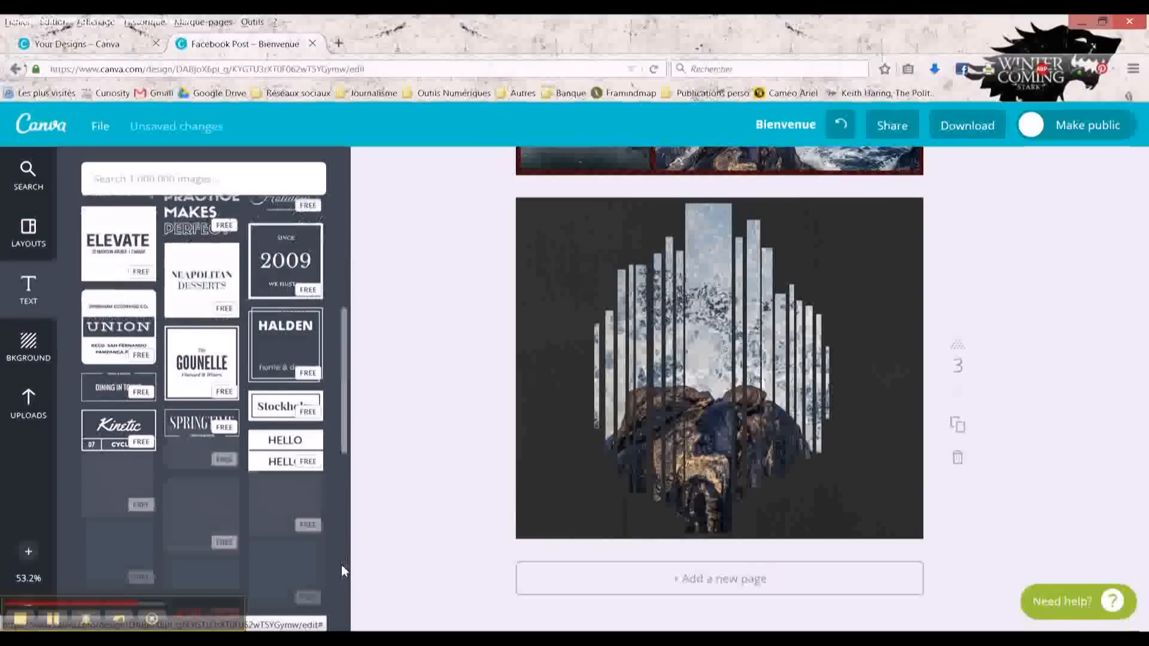
{"action": "scroll", "coordinate": [211, 486], "scroll_direction": "down", "scroll_amount": 5}
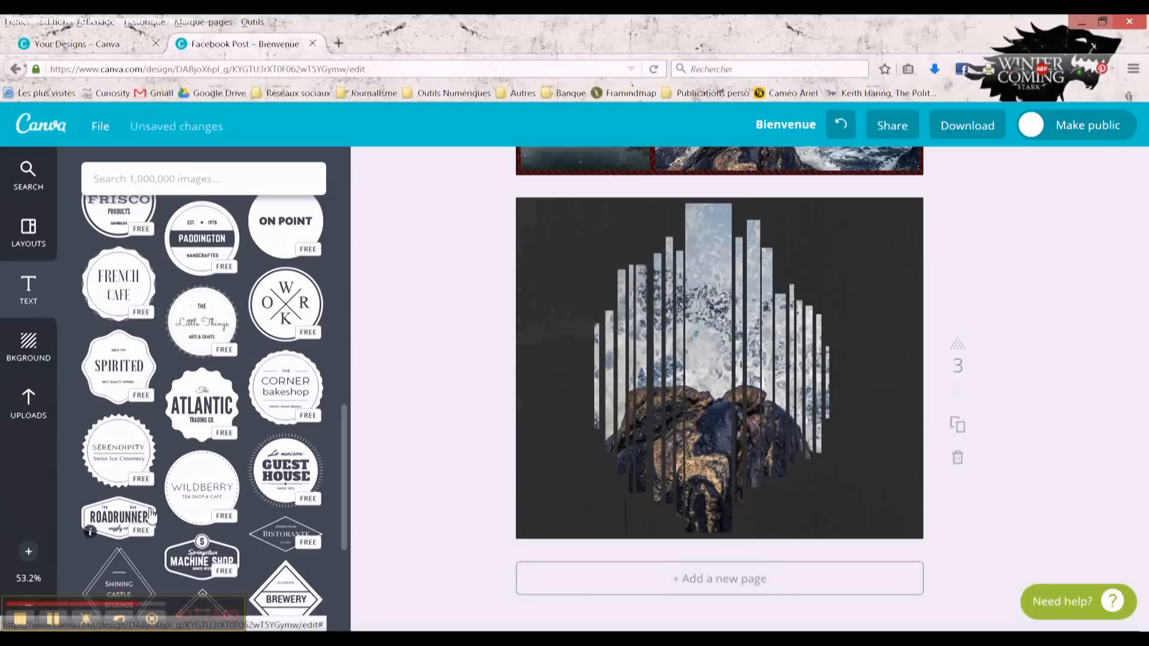
{"action": "left_click_drag", "start_coordinate": [343, 508], "coordinate": [339, 603]}
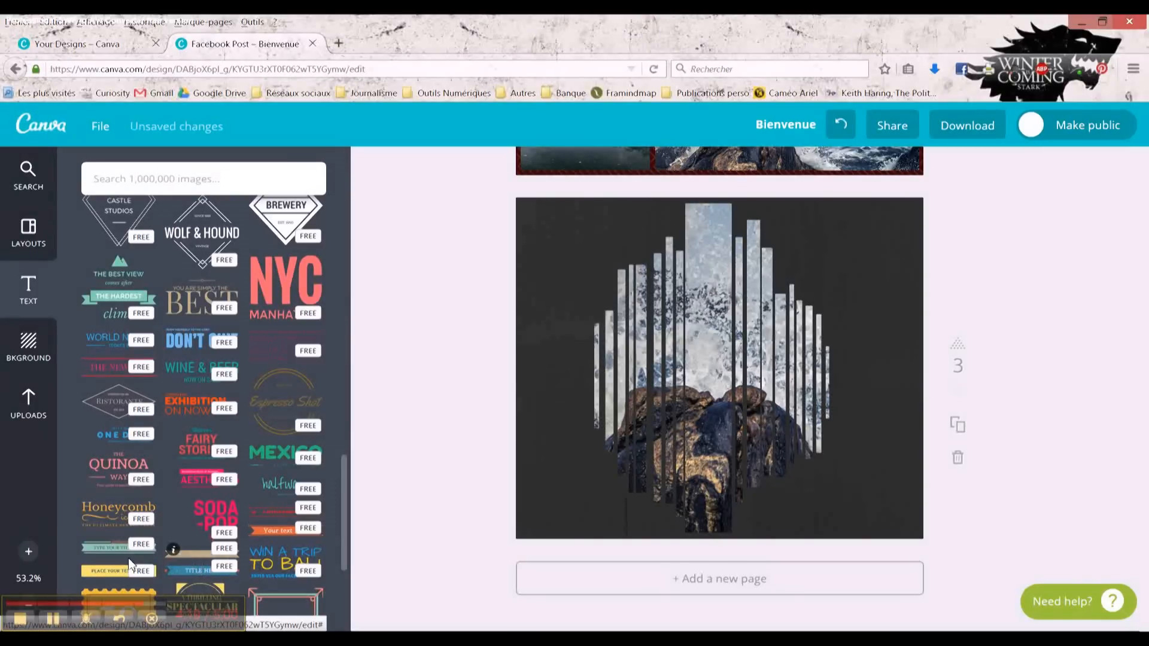
{"action": "left_click_drag", "start_coordinate": [118, 548], "coordinate": [684, 503]}
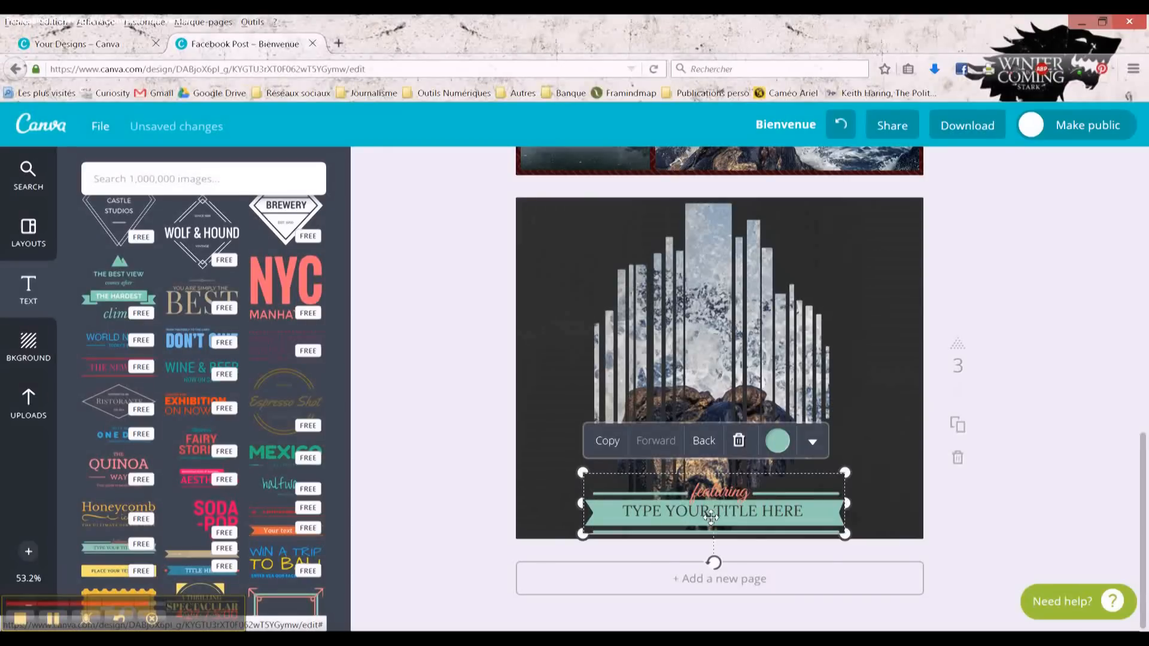
{"action": "key", "text": "Delete"}
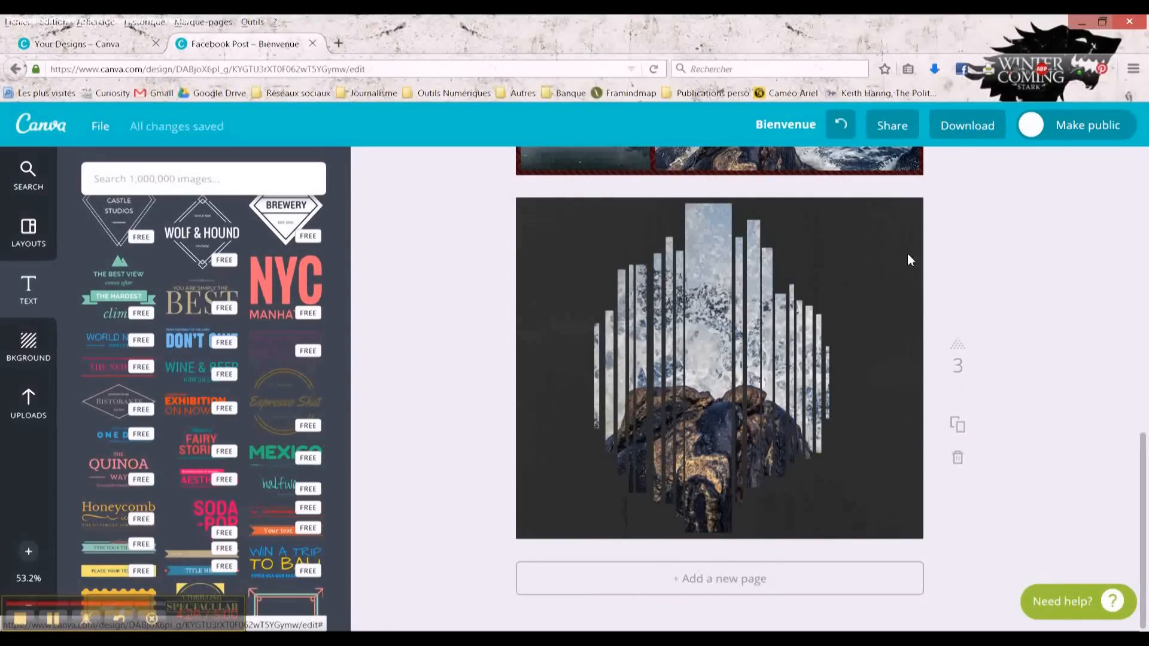
Look at the sharing options and download the design as a high-quality PNG image
{"action": "left_click", "coordinate": [899, 127]}
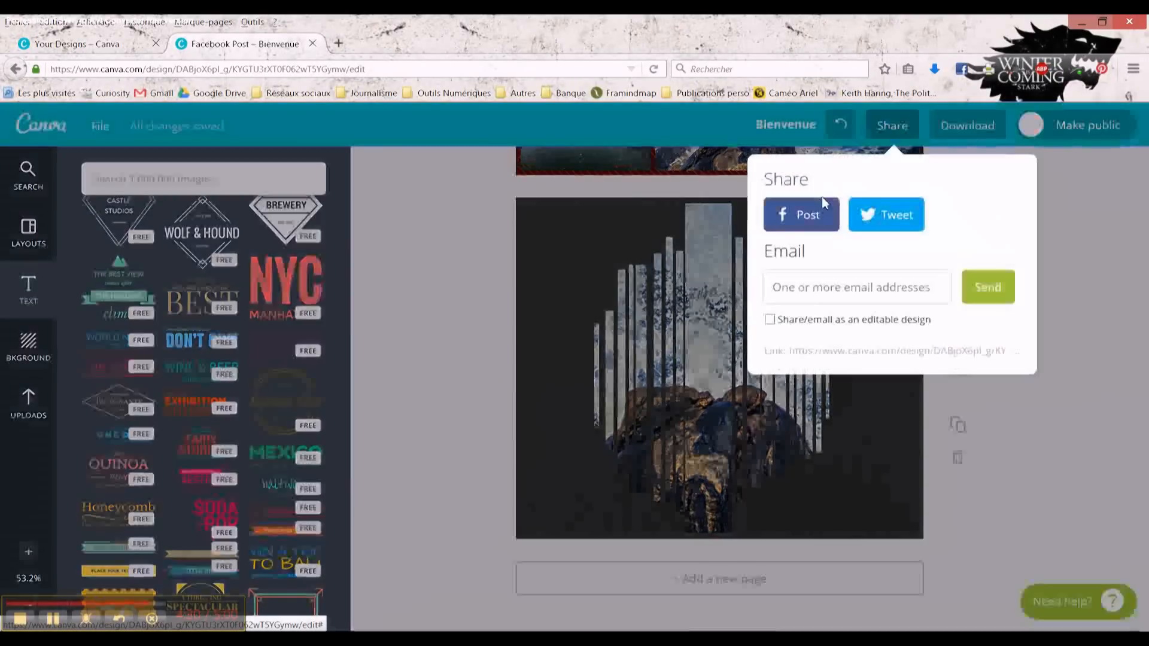
{"action": "left_click", "coordinate": [963, 127]}
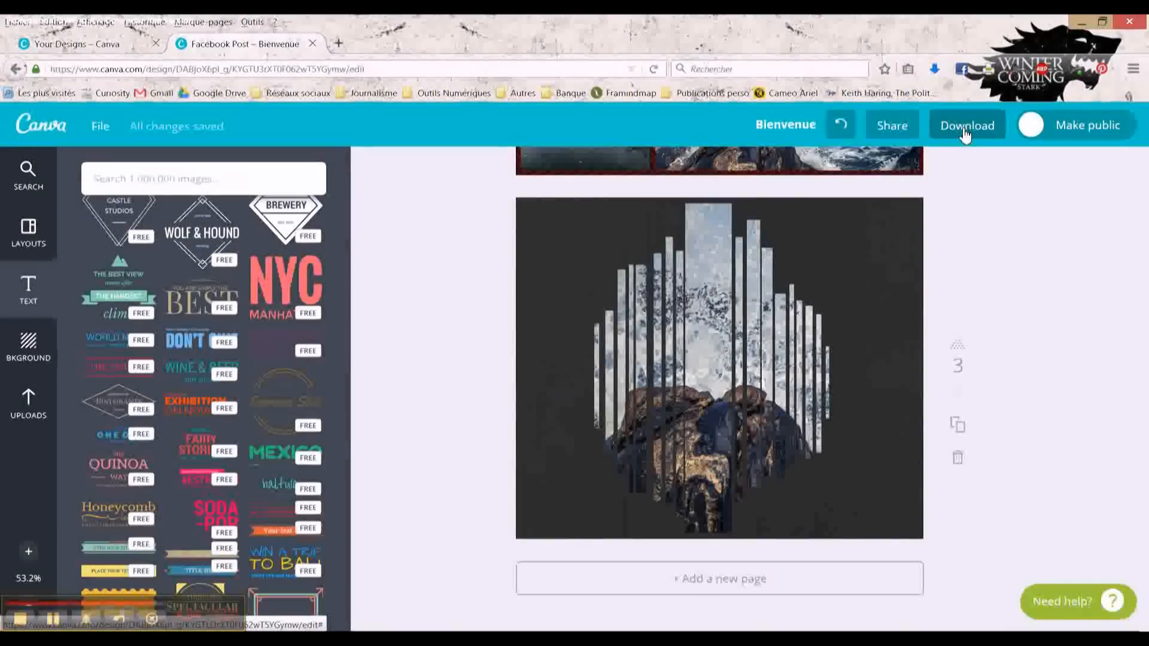
{"action": "left_click", "coordinate": [962, 127]}
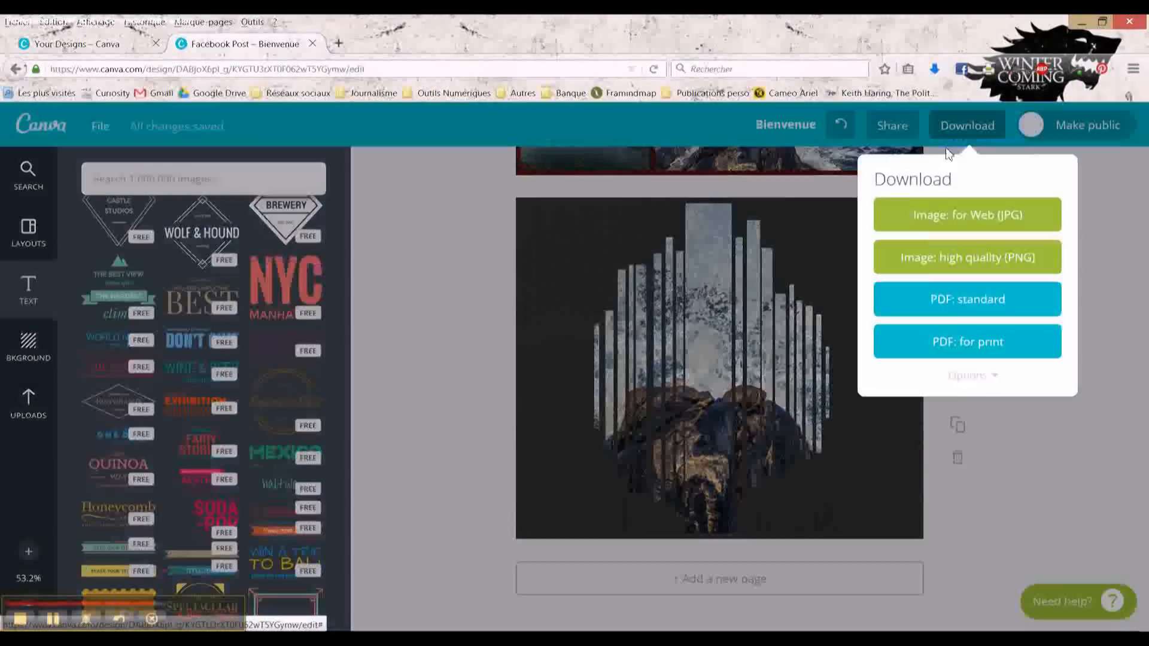
{"action": "left_click", "coordinate": [931, 256]}
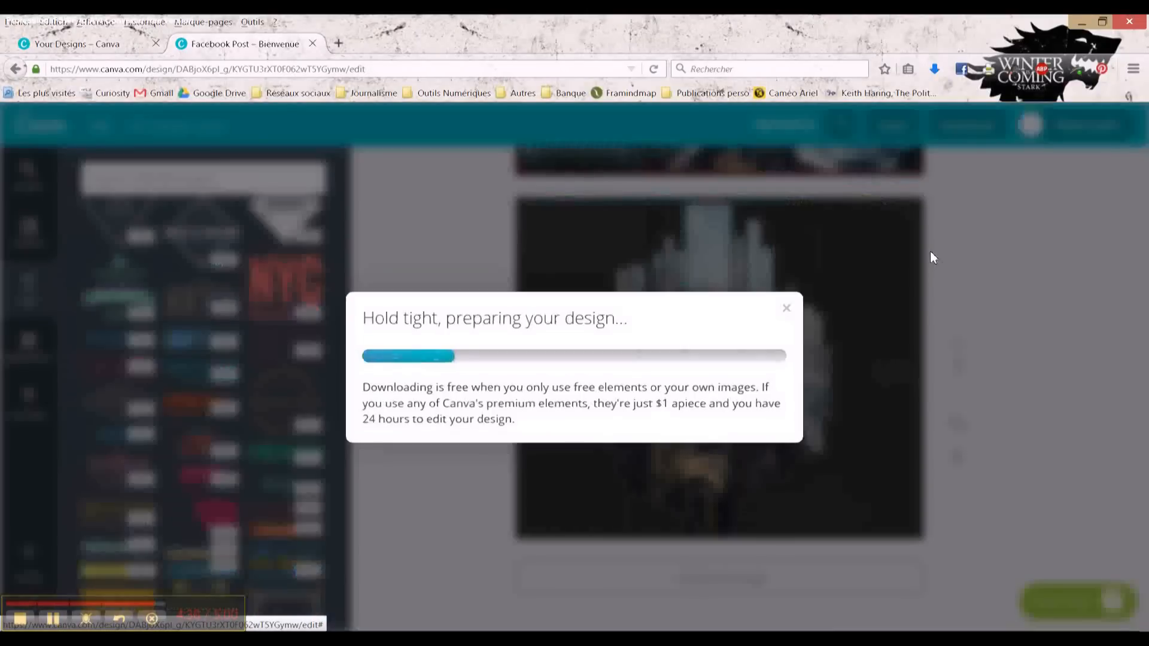